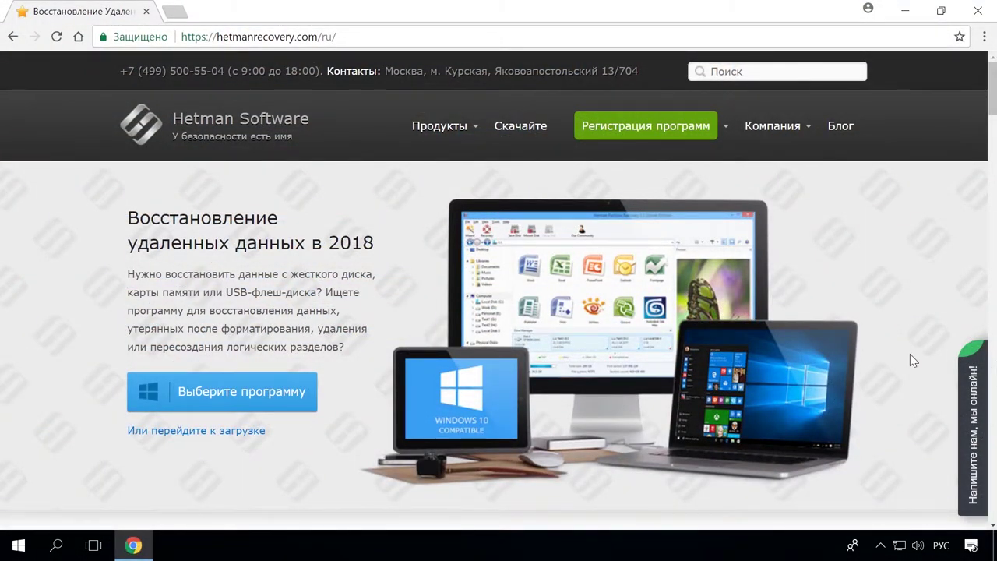
# Open the Hetman Internet Spy product page from the site's product list and start its free download.
pyautogui.scroll(-10, 909, 353)
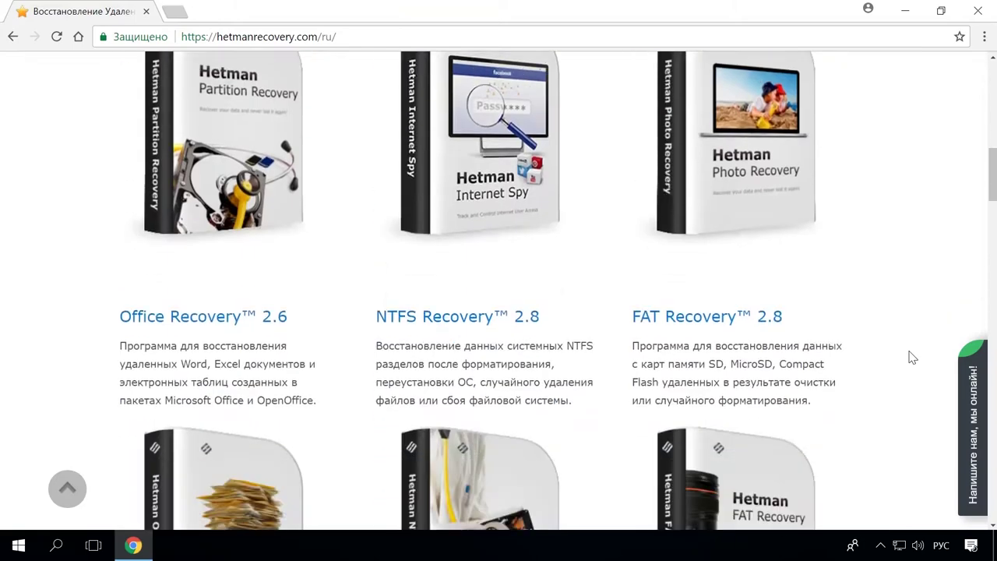
pyautogui.scroll(-2, 913, 358)
pyautogui.scroll(-3, 910, 352)
pyautogui.scroll(8, 909, 352)
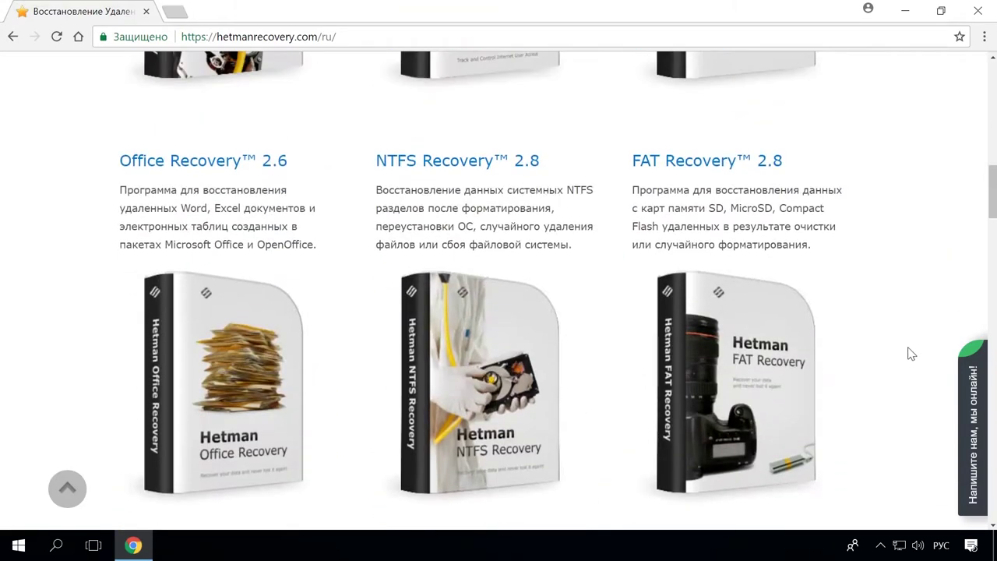
pyautogui.click(502, 140)
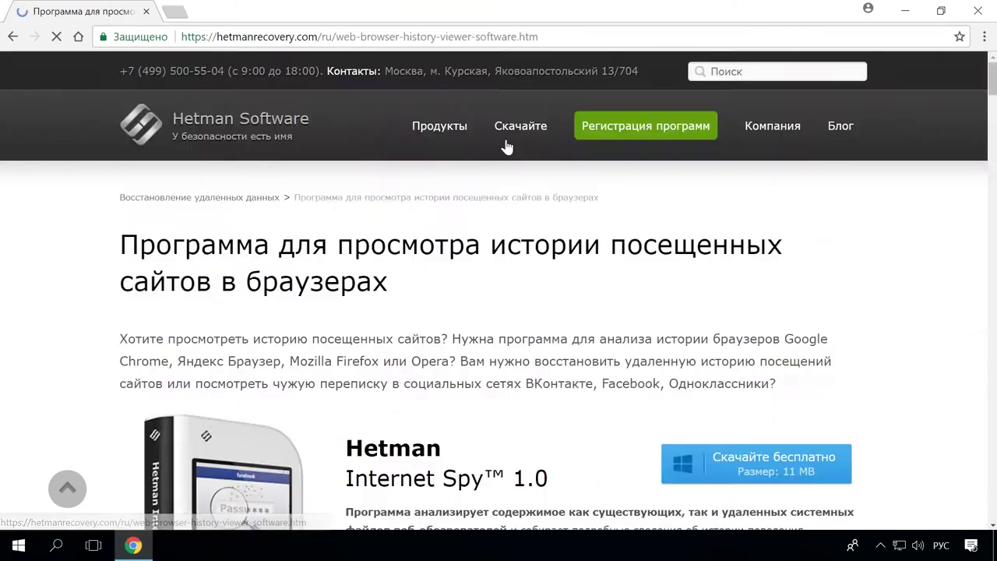
pyautogui.scroll(-2, 883, 247)
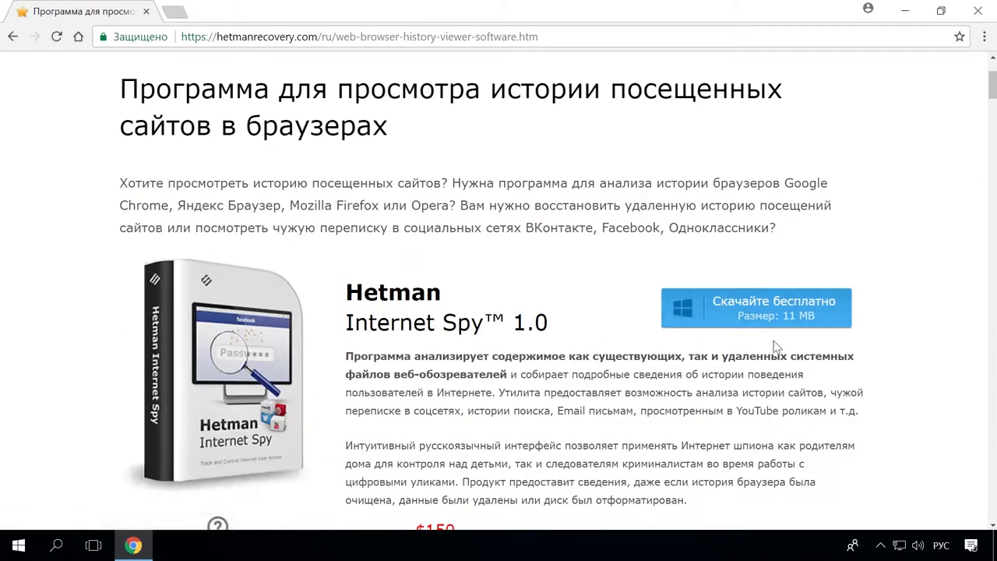
pyautogui.click(764, 308)
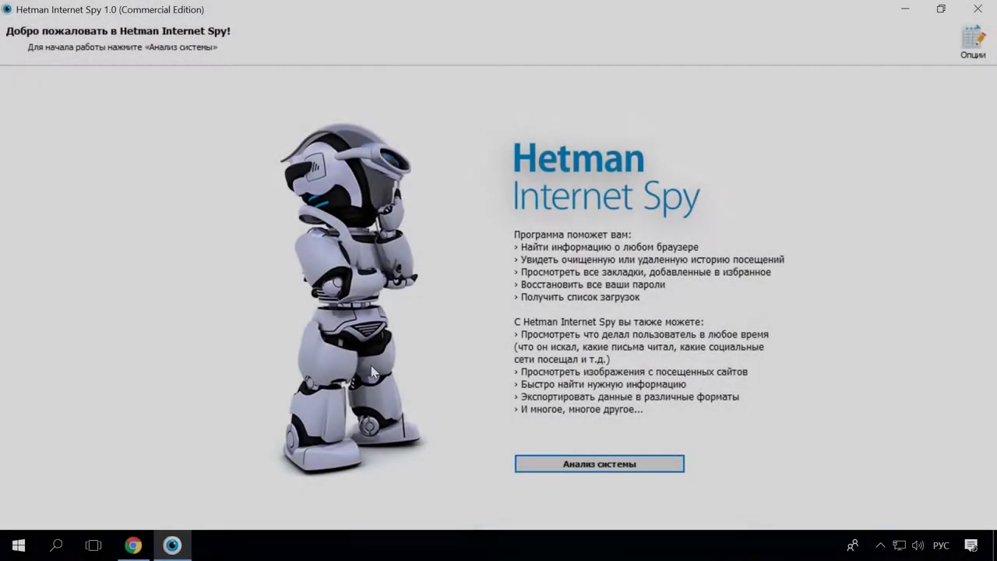
# Run the system analysis in Hetman Internet Spy and open the user profile's Google Chrome data.
pyautogui.click(577, 470)
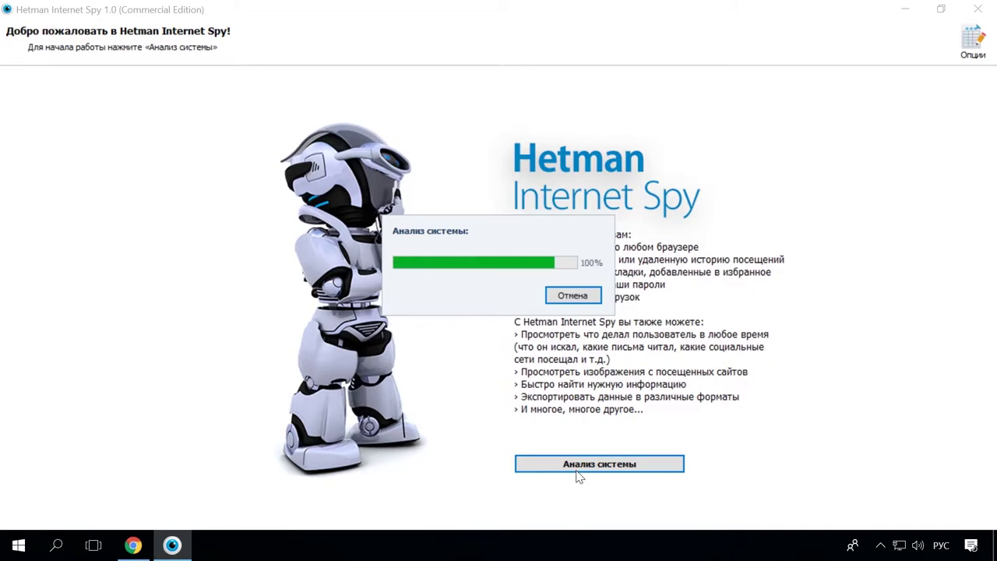
pyautogui.click(366, 130)
pyautogui.click(241, 138)
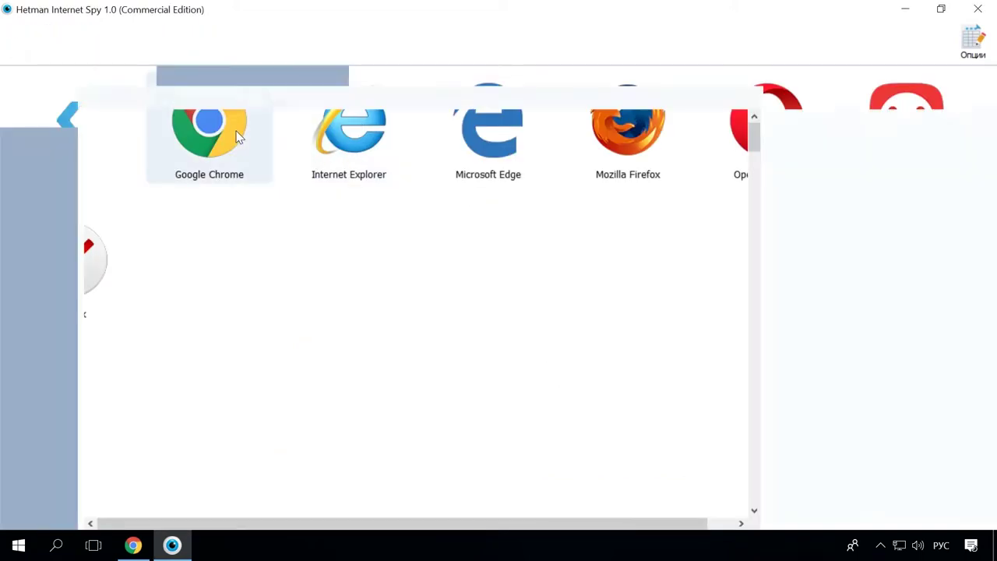
# Select the hetmanrecovery.com visit in the Chrome history and open the saved passwords section.
pyautogui.scroll(-5, 260, 233)
pyautogui.click(140, 304)
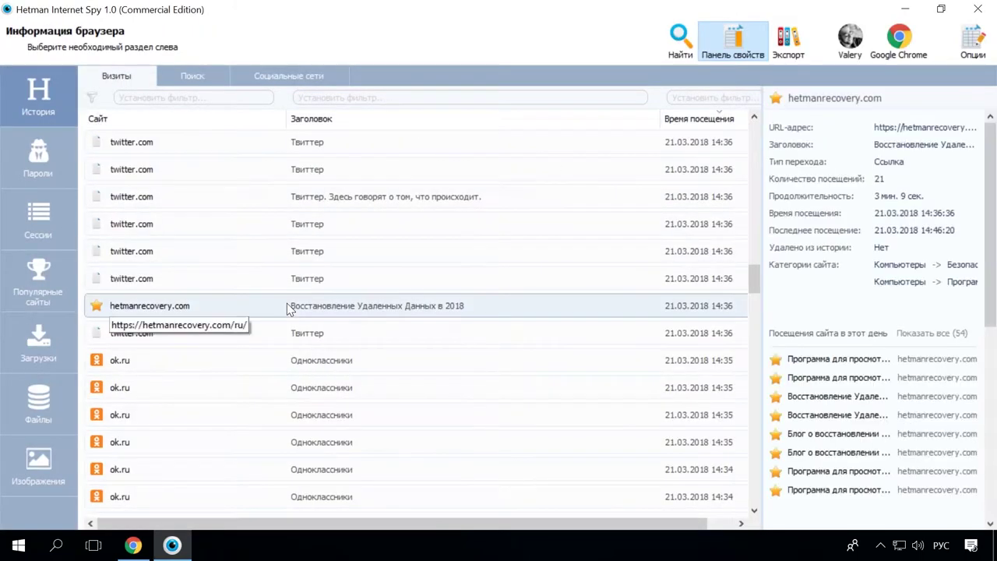
pyautogui.click(42, 163)
pyautogui.click(164, 183)
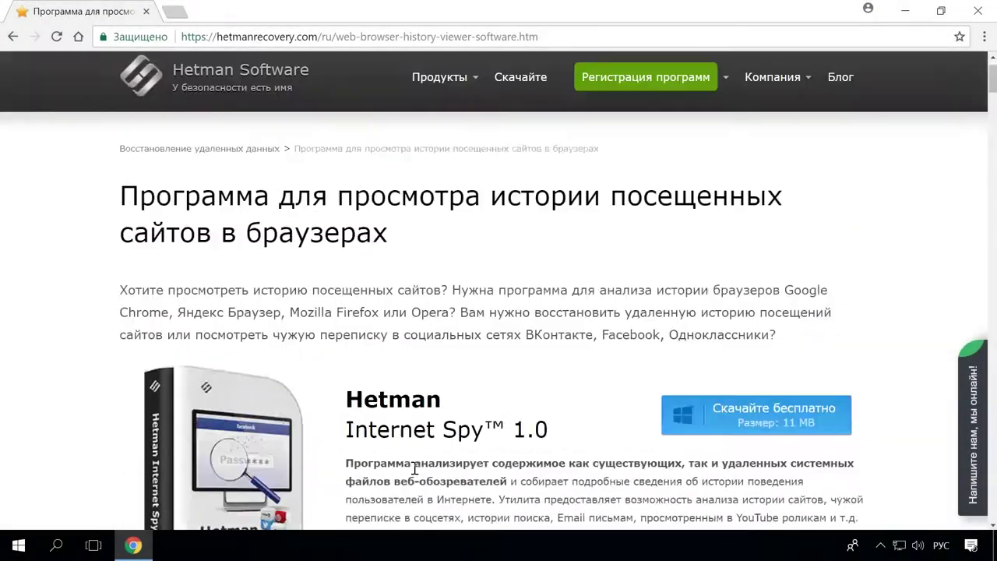
# Open the Hetman blog in Chrome and go to its article on converting a Mac-formatted disk to a Windows disk.
pyautogui.scroll(1, 415, 467)
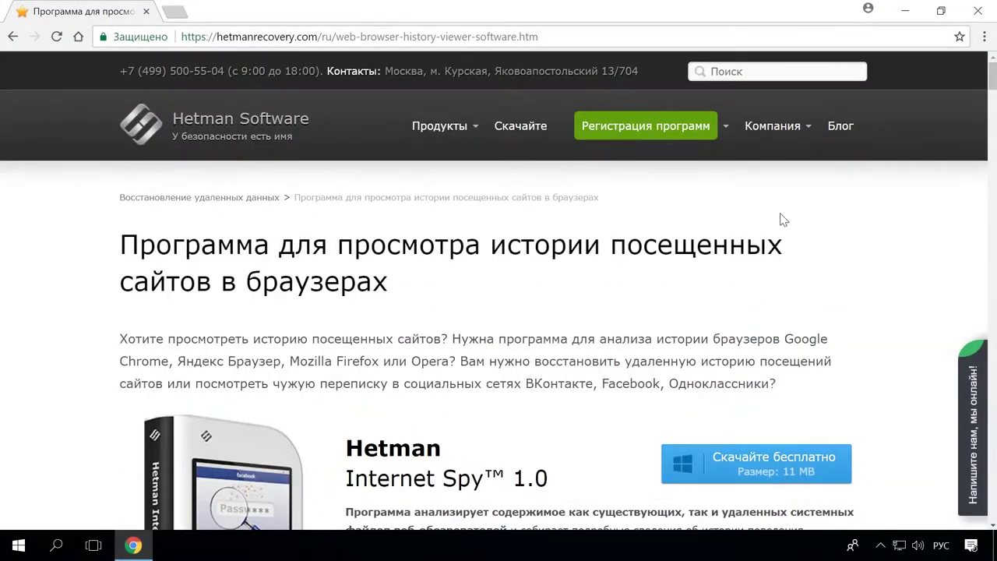
pyautogui.click(837, 126)
pyautogui.scroll(-2, 827, 240)
pyautogui.scroll(-10, 827, 241)
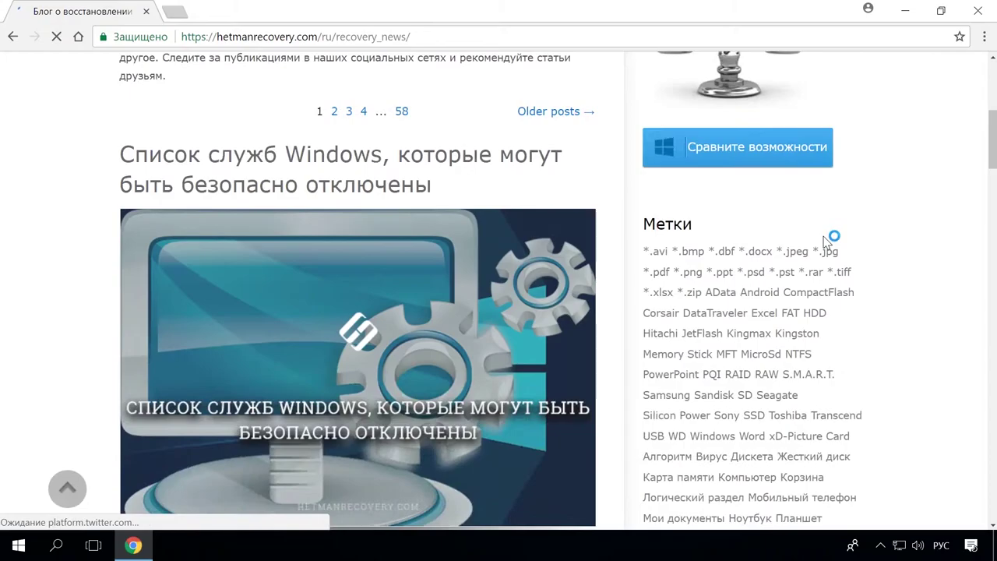
pyautogui.scroll(-15, 827, 243)
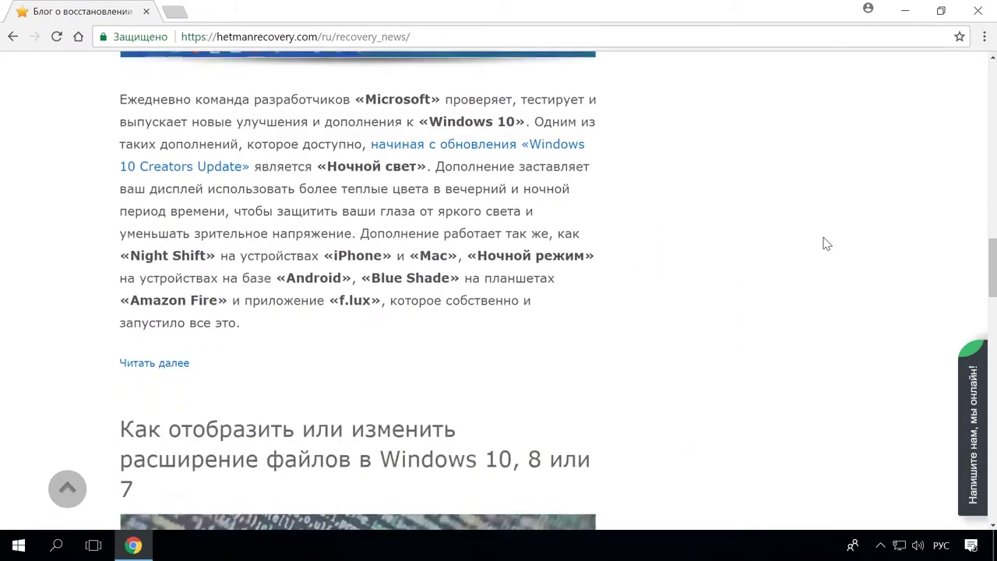
pyautogui.scroll(-2, 826, 244)
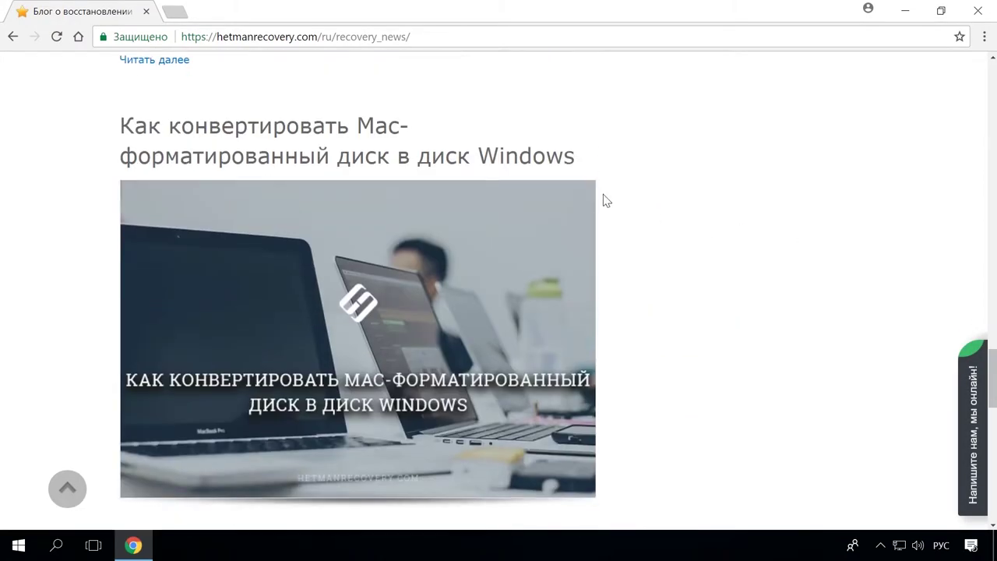
pyautogui.click(583, 196)
# Open the site's online support chat from the article and enter the greeting "Здравствуйте".
pyautogui.scroll(-5, 573, 205)
pyautogui.scroll(-20, 573, 210)
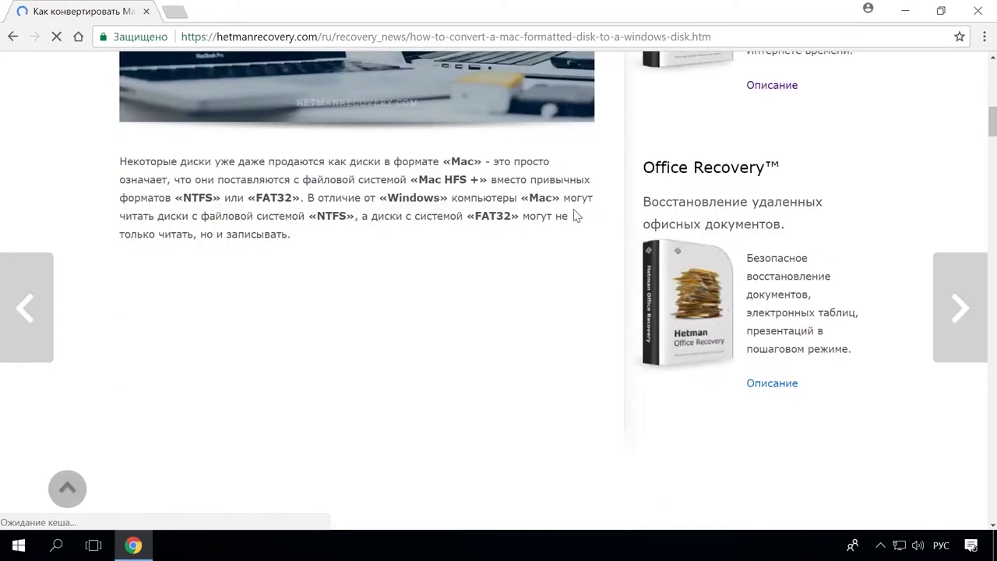
pyautogui.scroll(-4, 580, 215)
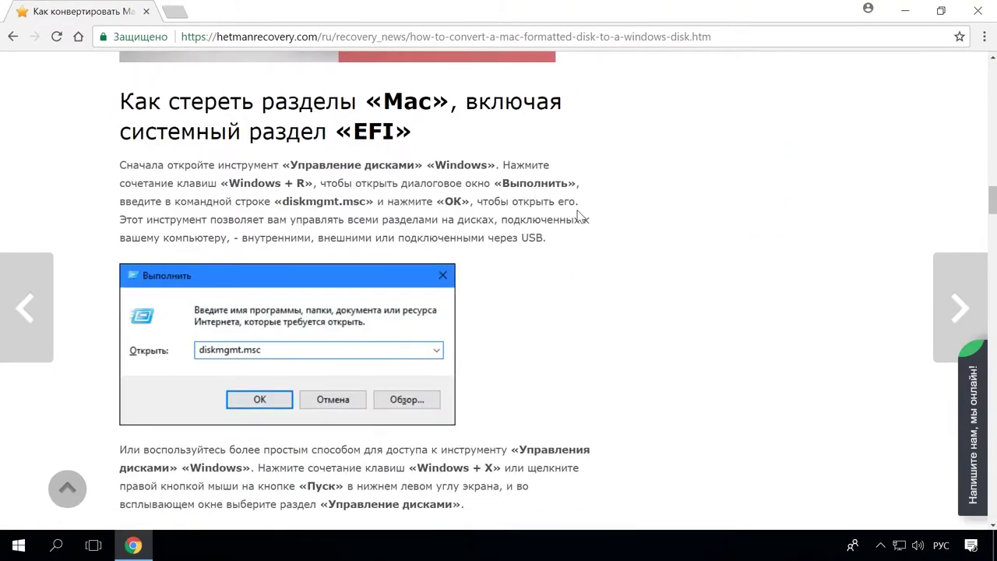
pyautogui.click(969, 422)
pyautogui.write('Здравствуйте')
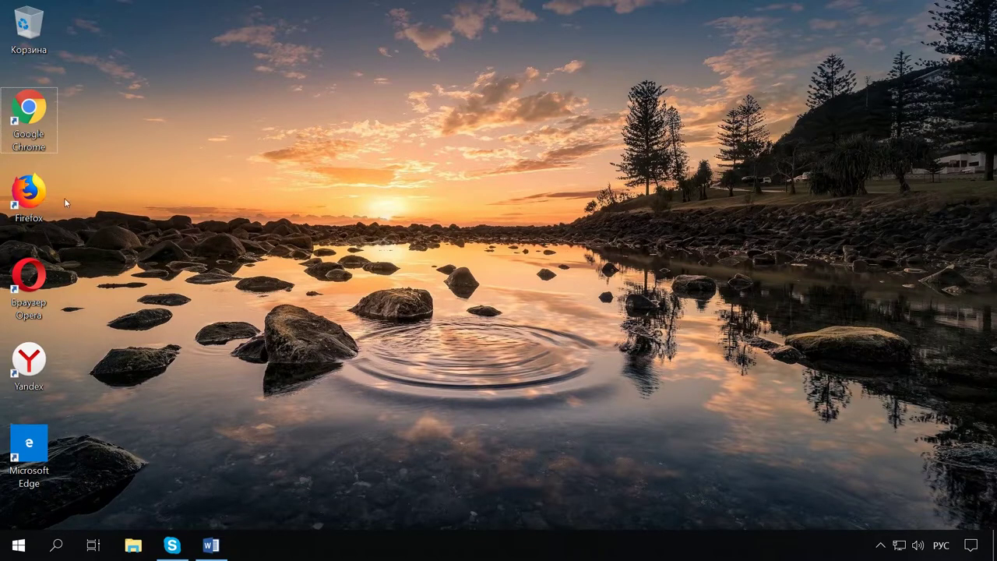
# Launch Google Chrome from the desktop and minimize its window.
pyautogui.doubleClick(35, 194)
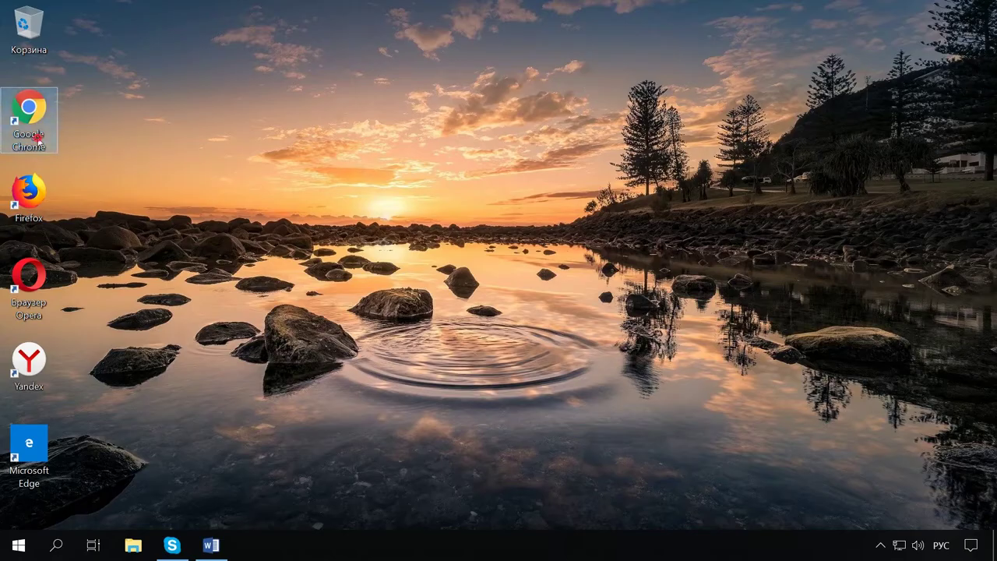
pyautogui.doubleClick(38, 141)
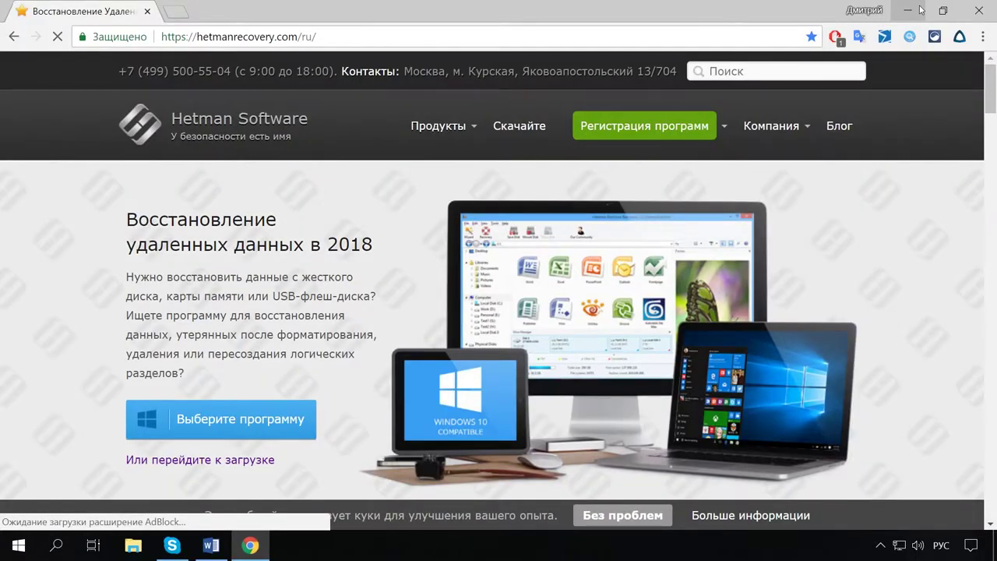
pyautogui.click(907, 11)
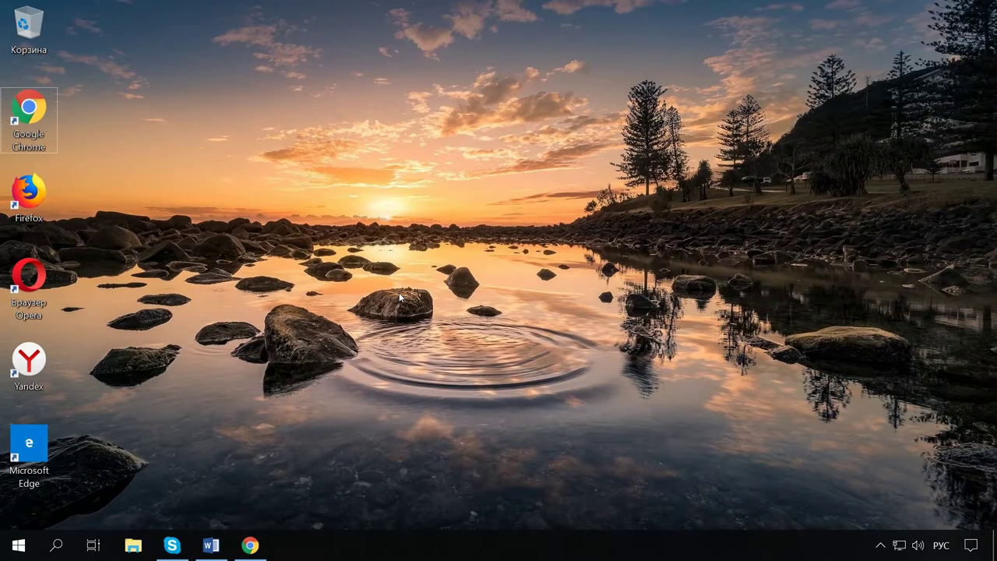
# Restore the minimized Chrome window and go through the browser's settings page.
pyautogui.click(257, 544)
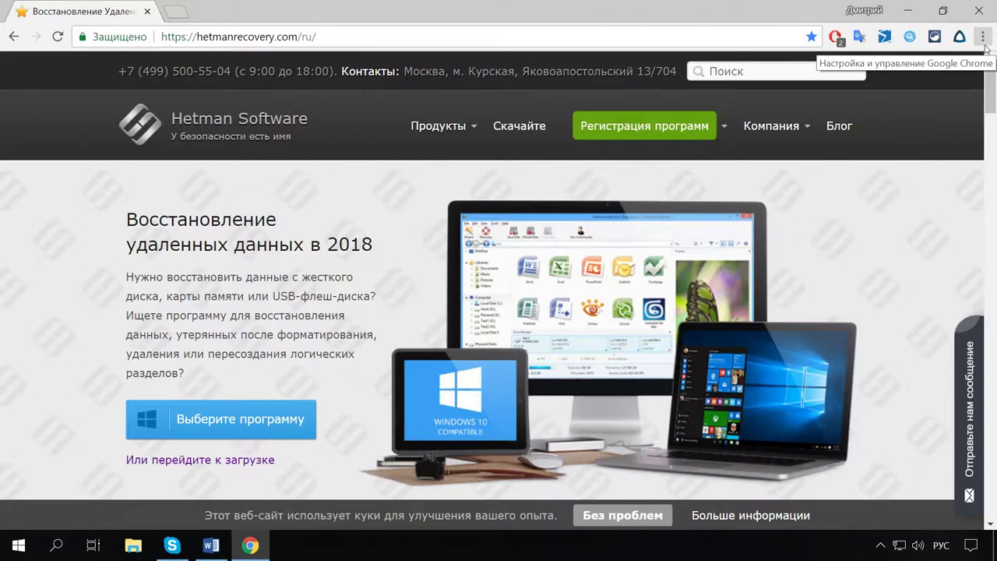
pyautogui.click(984, 44)
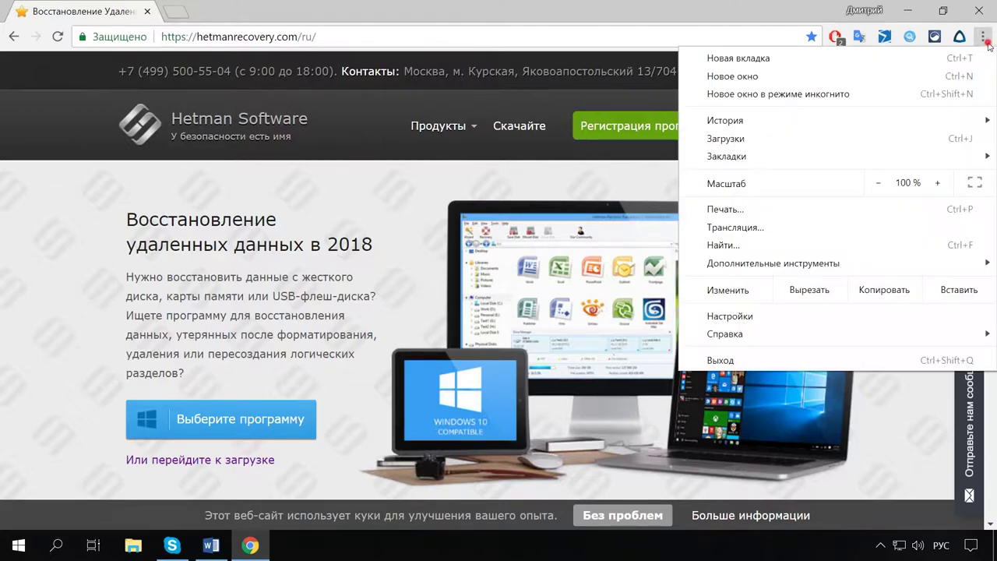
pyautogui.click(745, 317)
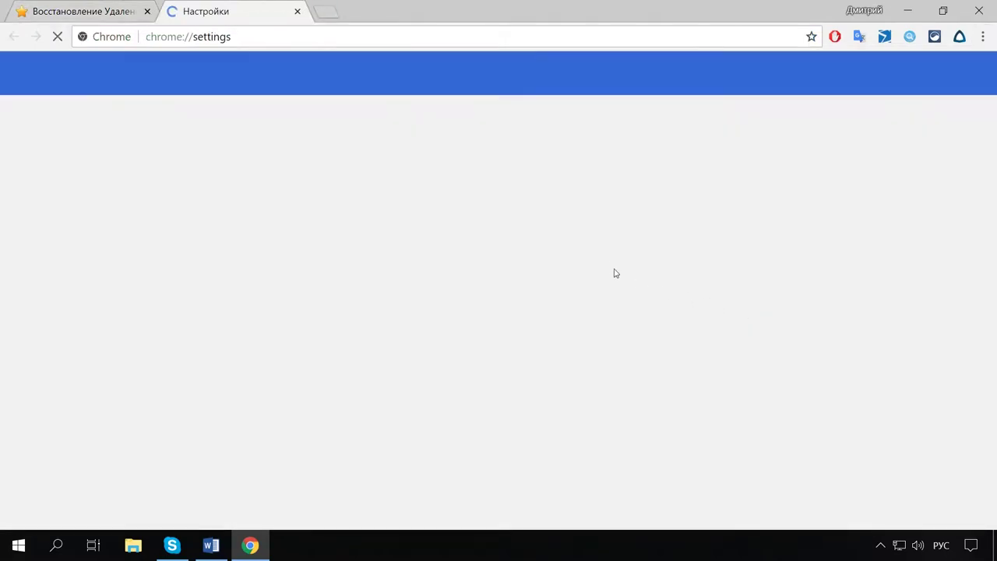
pyautogui.scroll(-1, 375, 291)
pyautogui.scroll(-5, 375, 291)
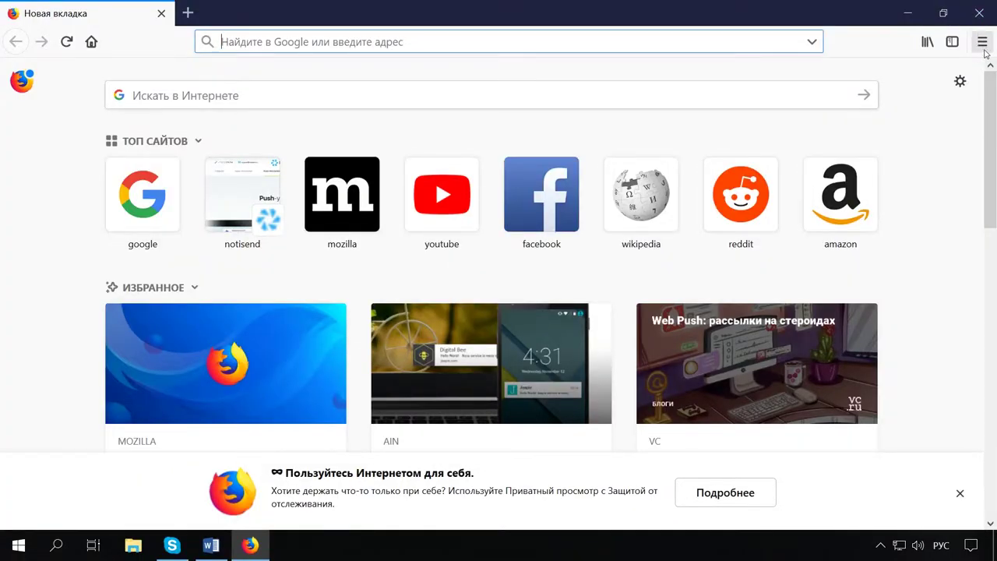
# Open Firefox's settings and make Firefox the default browser in the startup section.
pyautogui.click(983, 52)
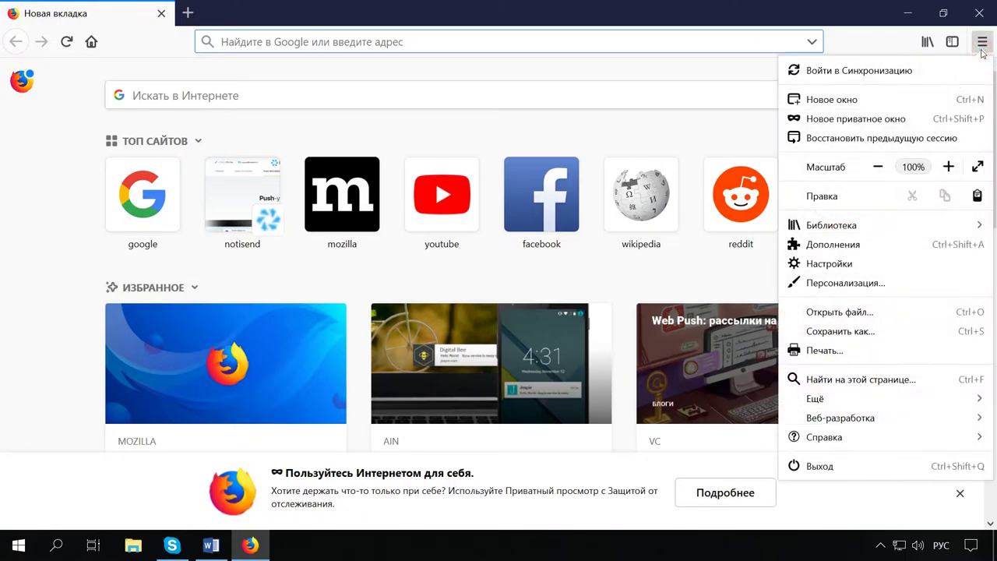
pyautogui.click(841, 269)
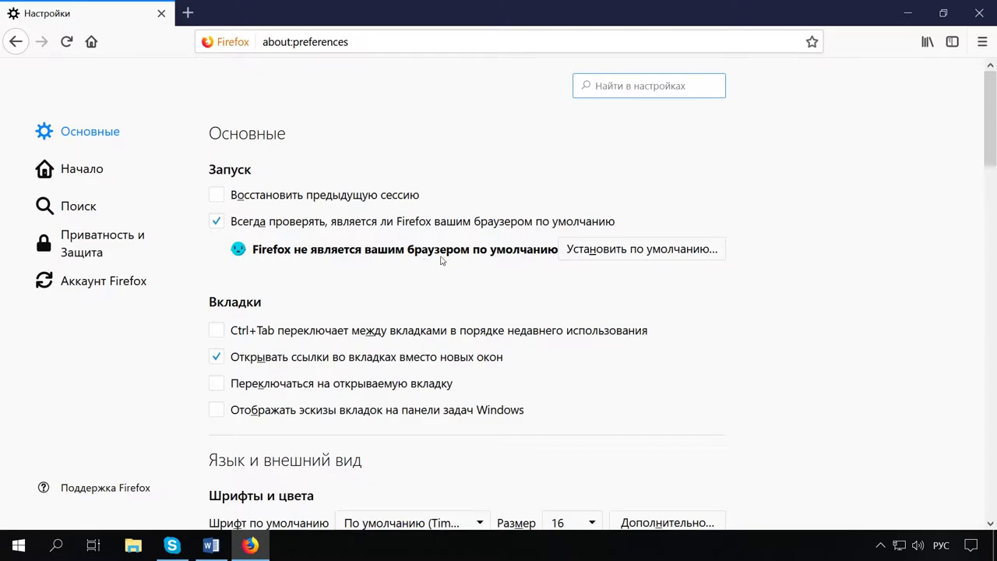
pyautogui.click(635, 263)
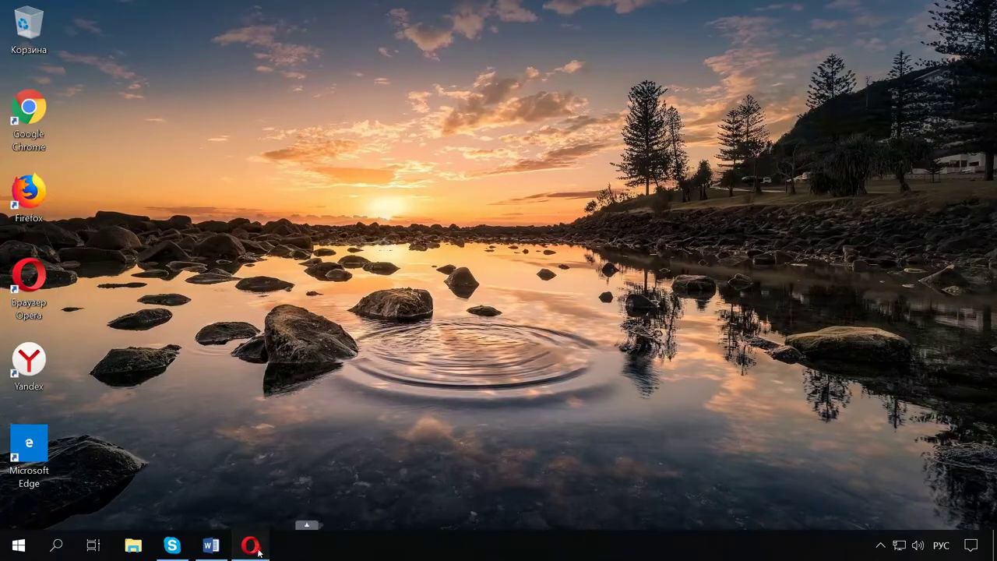
# Switch to Opera, open its basic settings and make Opera the default browser.
pyautogui.click(249, 545)
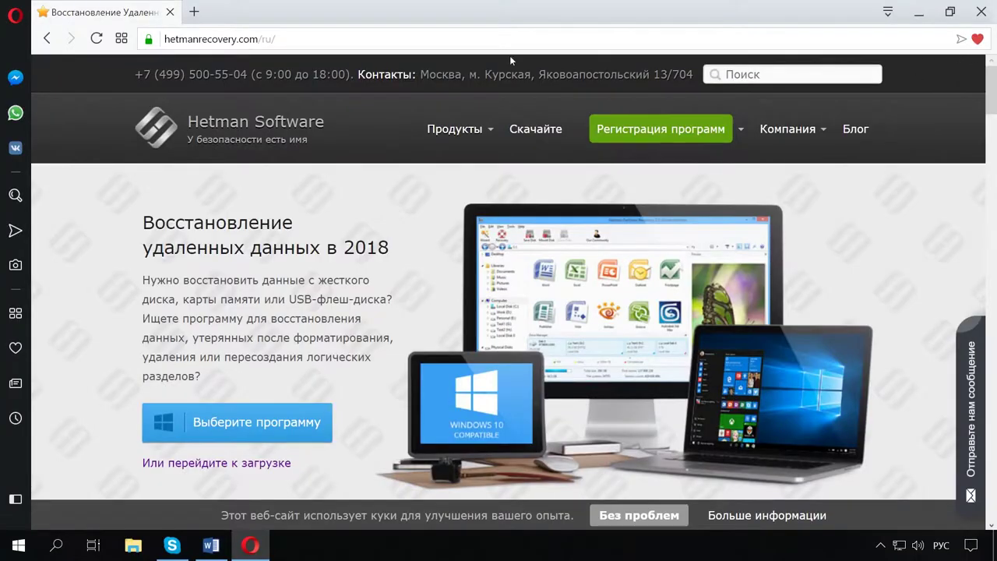
pyautogui.click(16, 15)
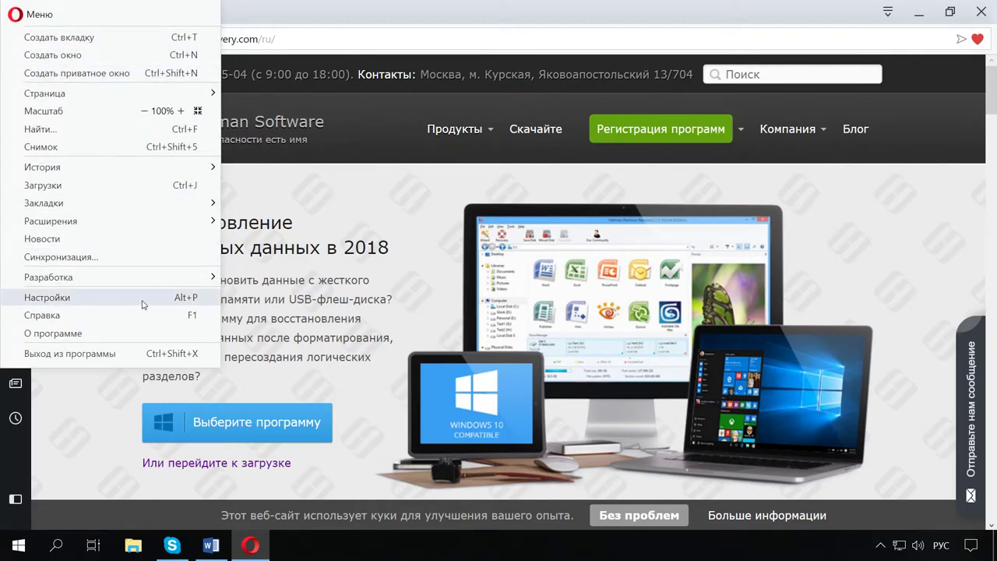
pyautogui.click(189, 301)
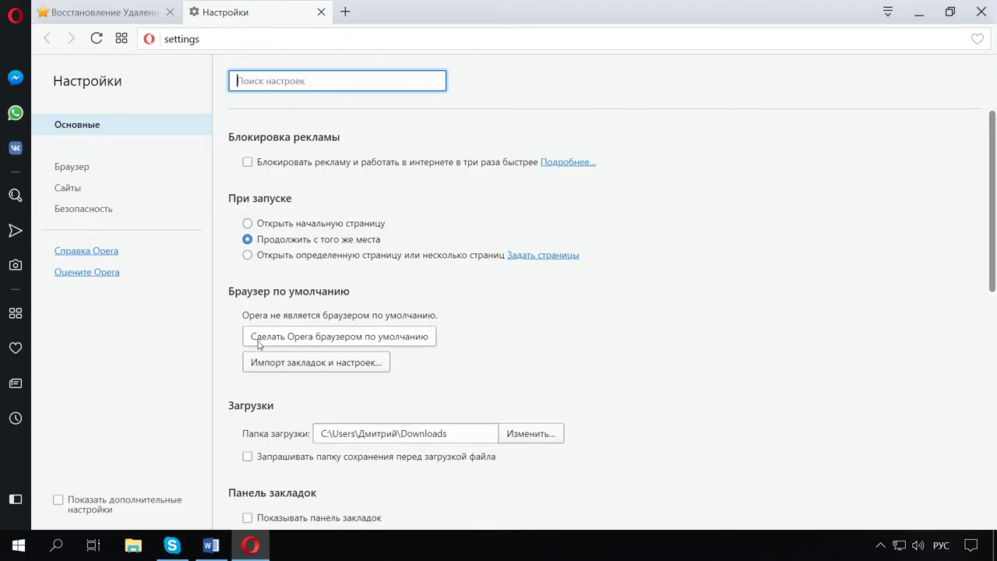
pyautogui.click(384, 343)
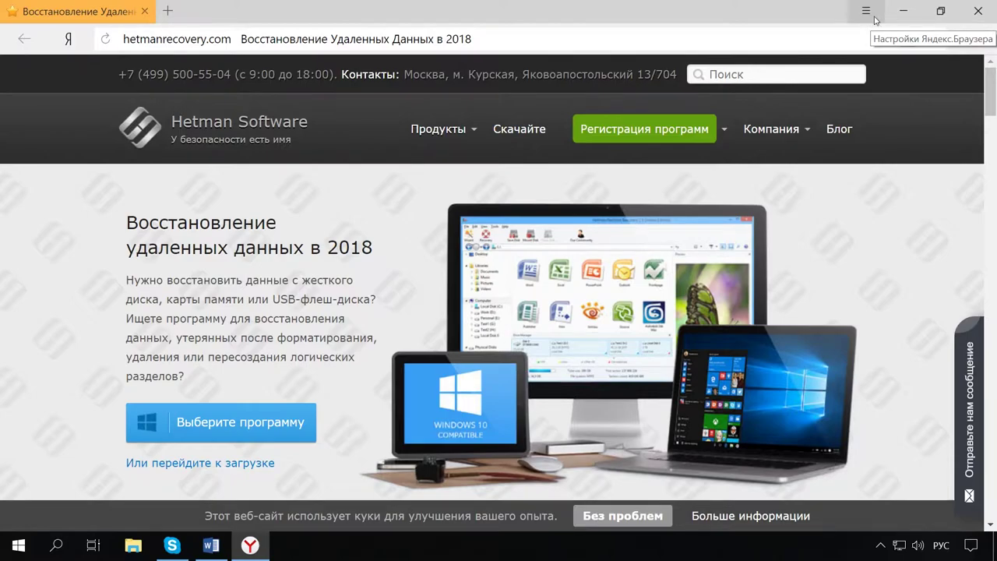
# Open the settings of Yandex Browser and make it the default browser.
pyautogui.click(875, 20)
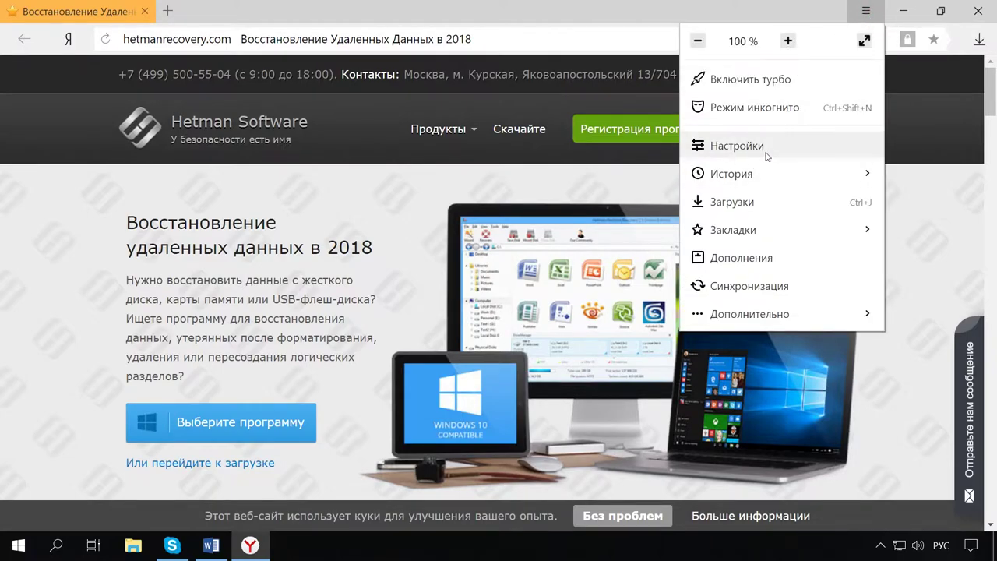
pyautogui.click(767, 156)
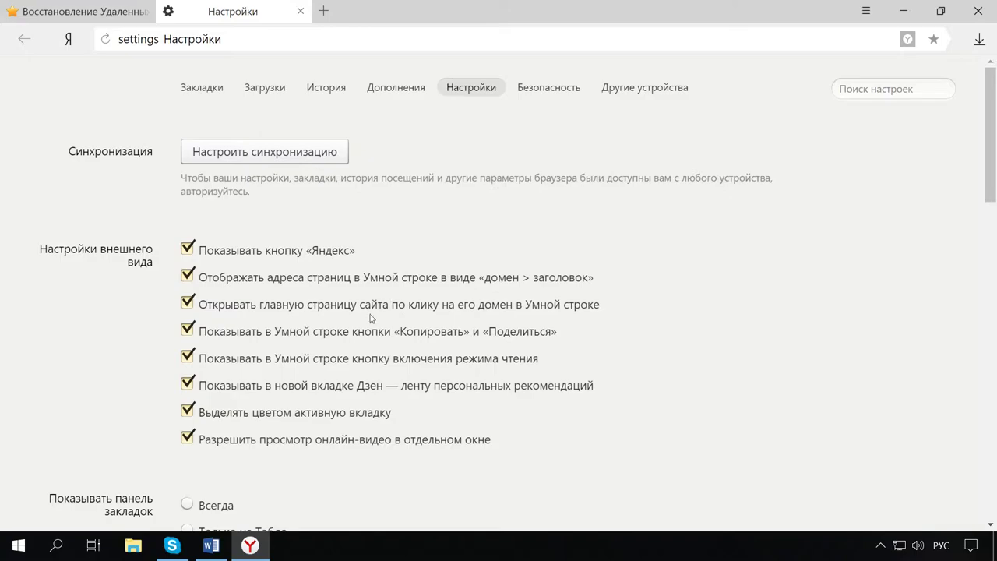
pyautogui.scroll(-5, 366, 304)
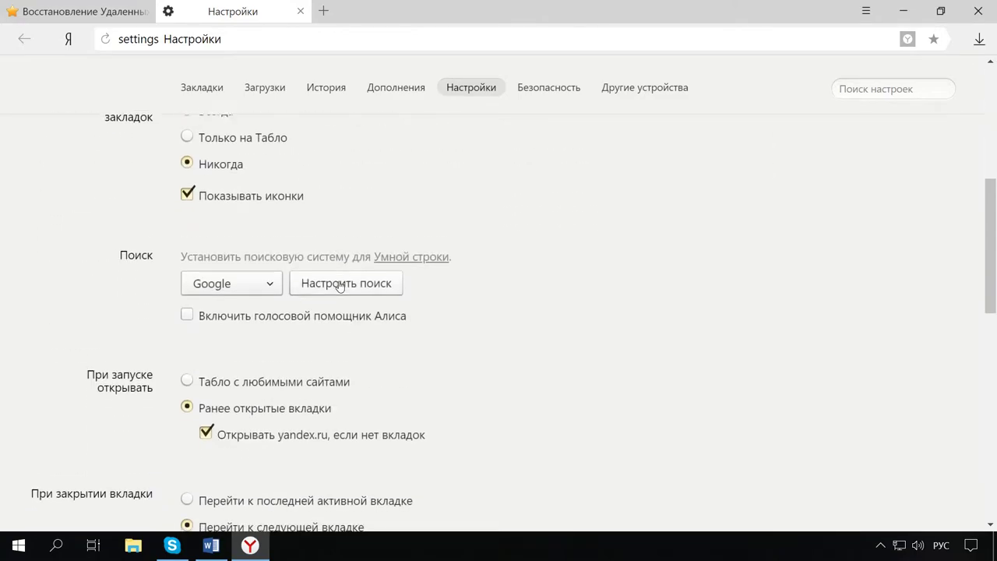
pyautogui.scroll(-9, 340, 286)
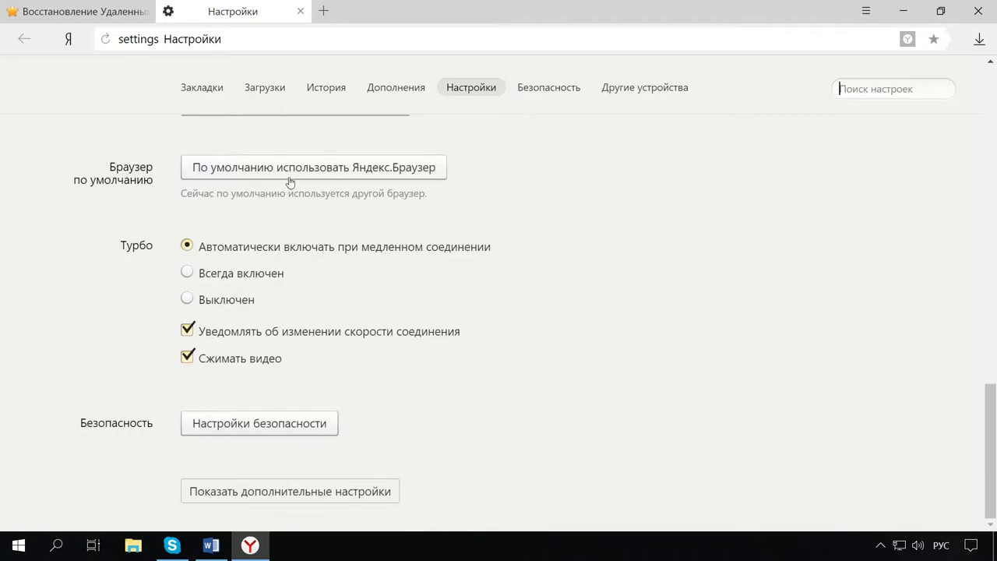
pyautogui.click(384, 176)
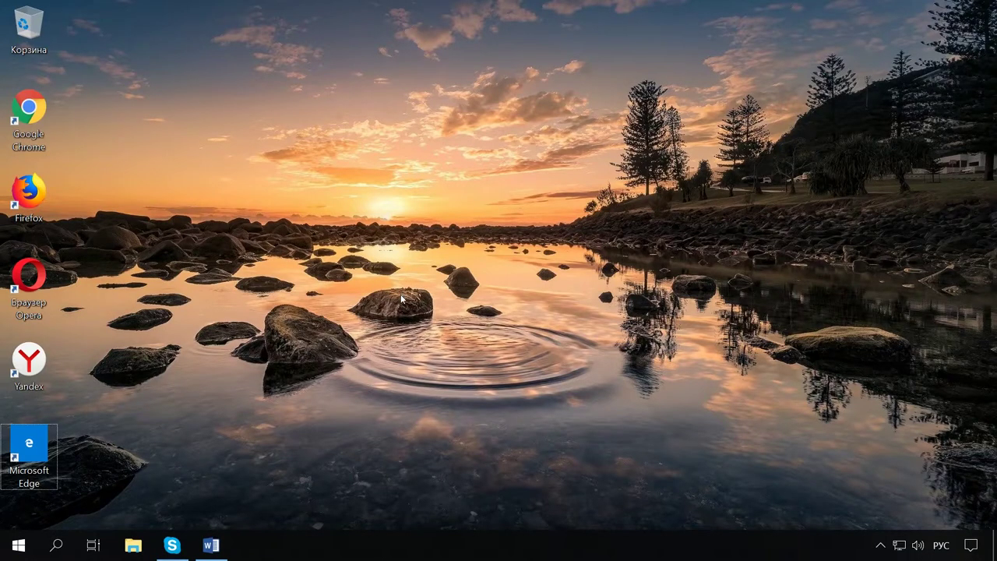
# Launch Microsoft Edge and go from its settings to the Windows default apps page, down to the web browser choice.
pyautogui.doubleClick(42, 483)
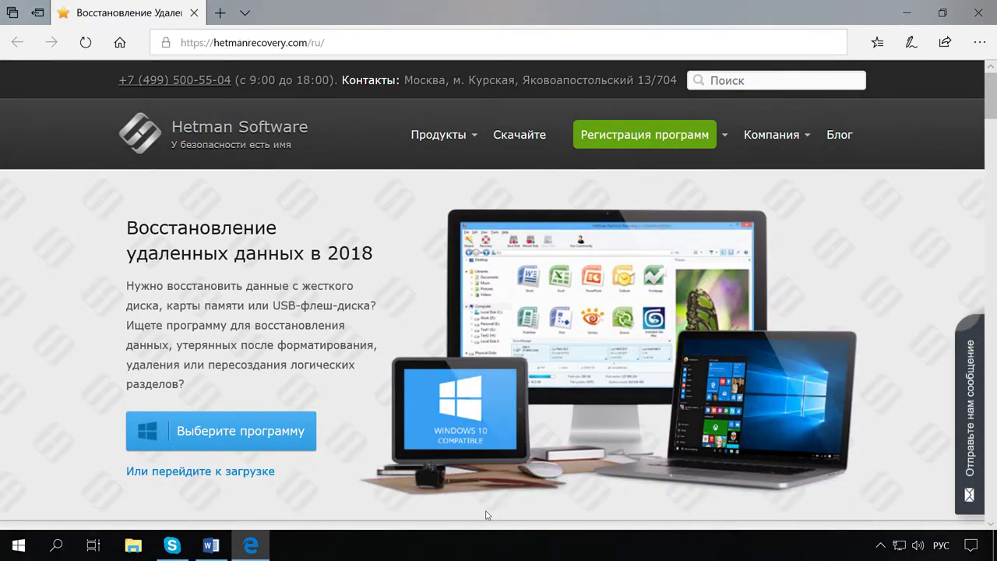
pyautogui.click(980, 48)
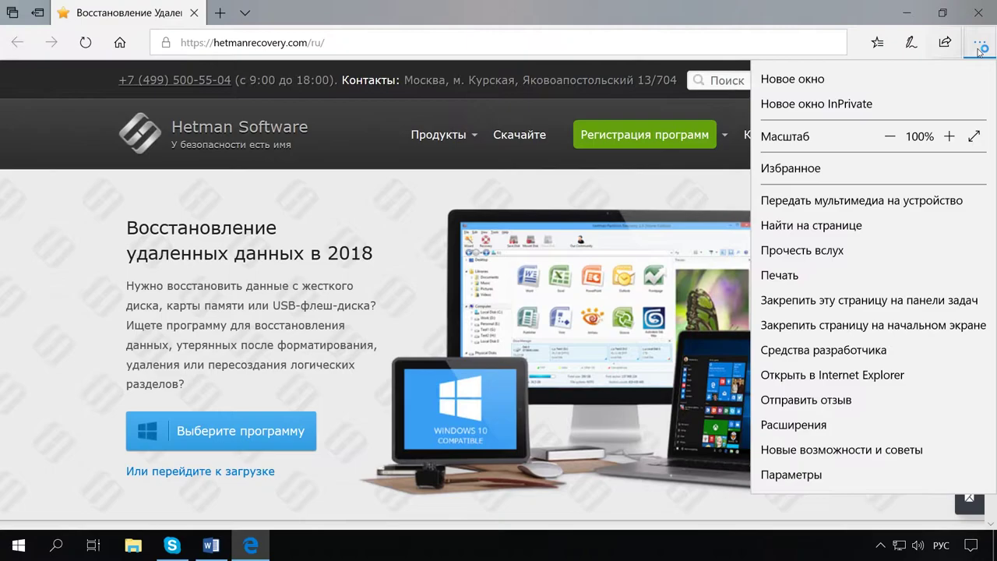
pyautogui.click(812, 483)
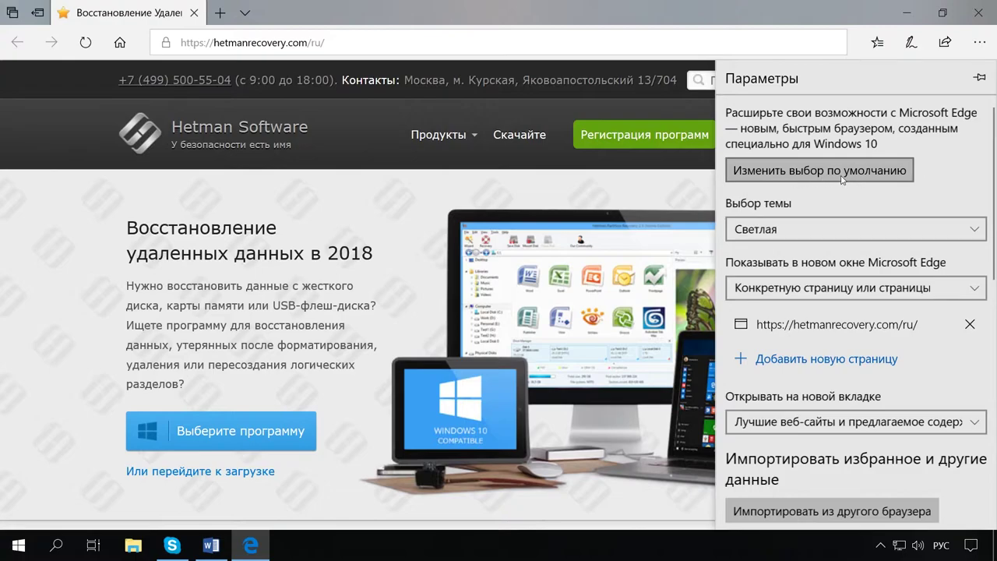
pyautogui.click(841, 172)
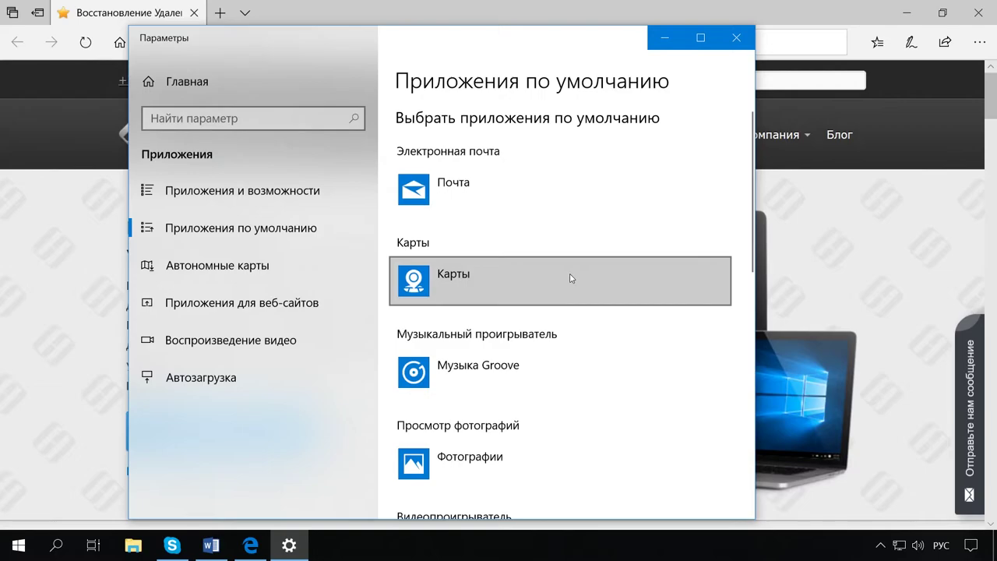
pyautogui.click(700, 37)
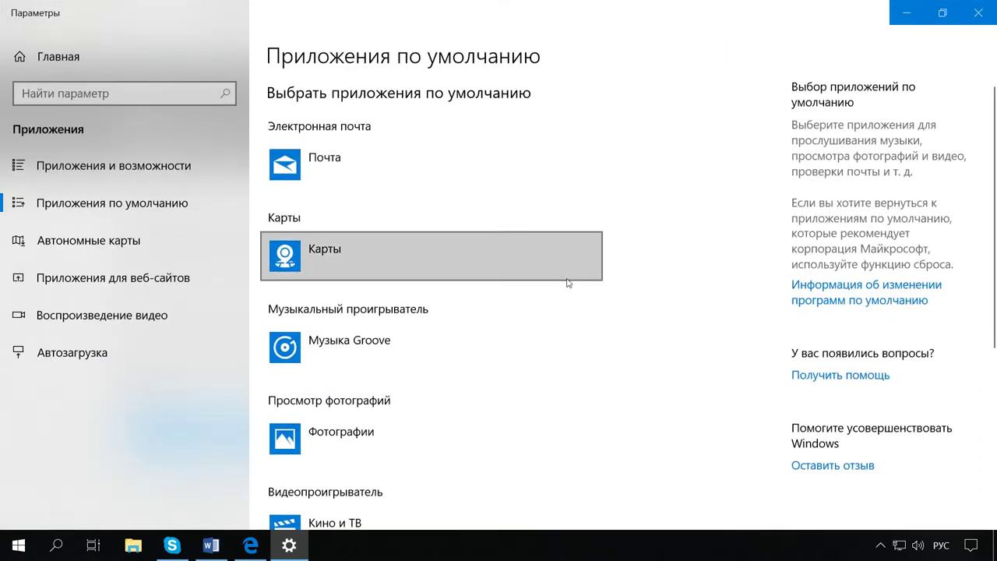
pyautogui.scroll(-5, 589, 345)
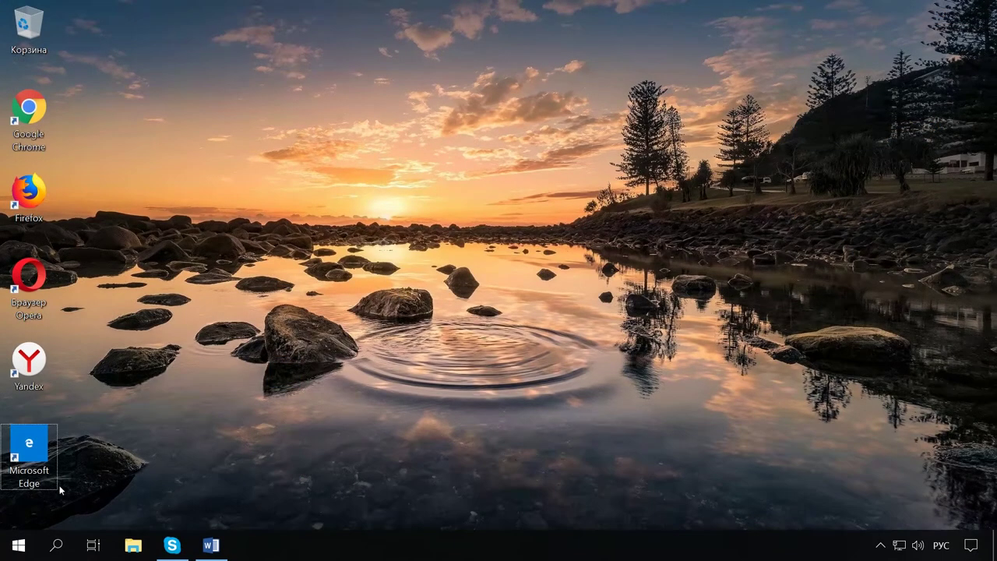
# Open the default apps page in Windows Settings and set the web browser to Google Chrome.
pyautogui.click(19, 545)
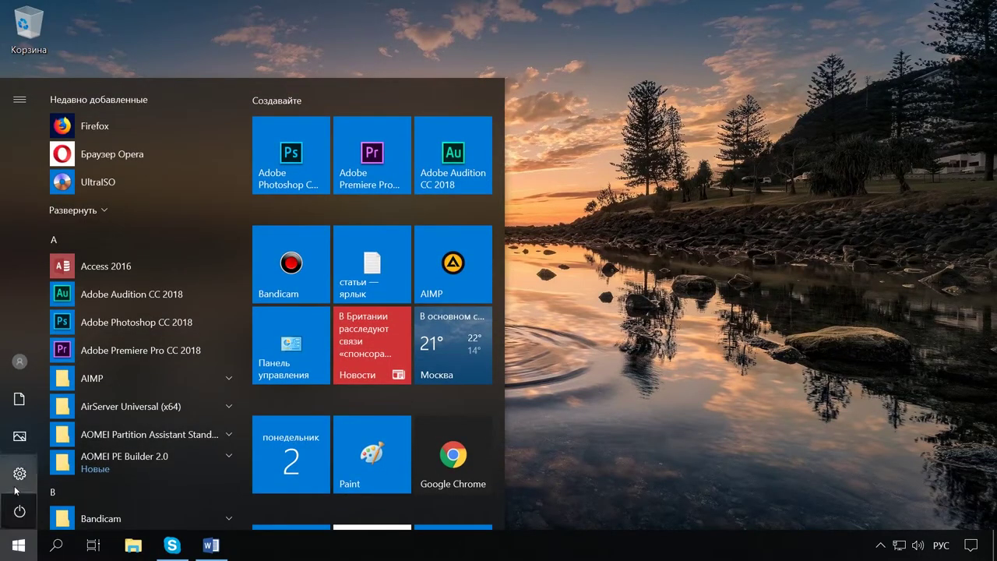
pyautogui.click(21, 477)
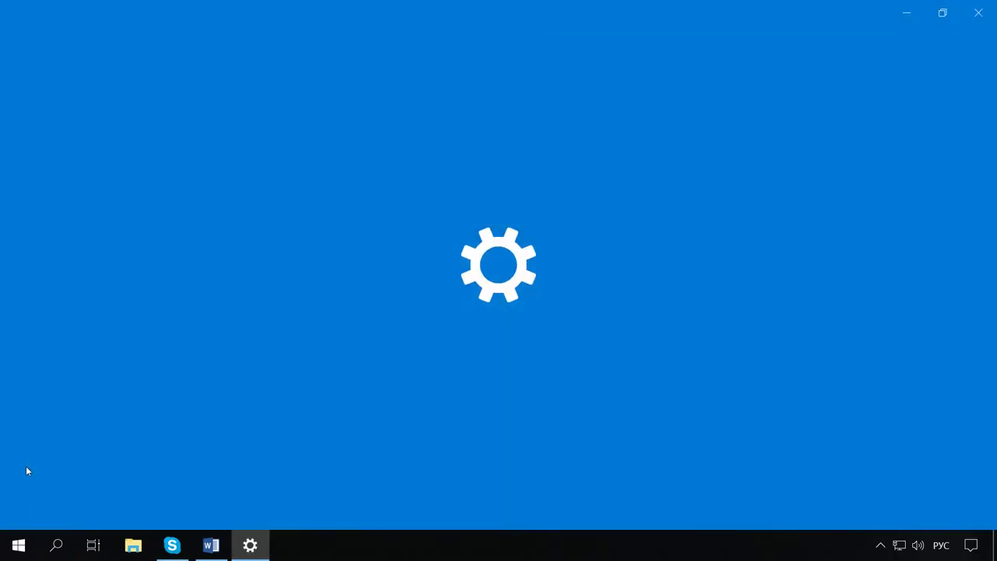
pyautogui.click(389, 274)
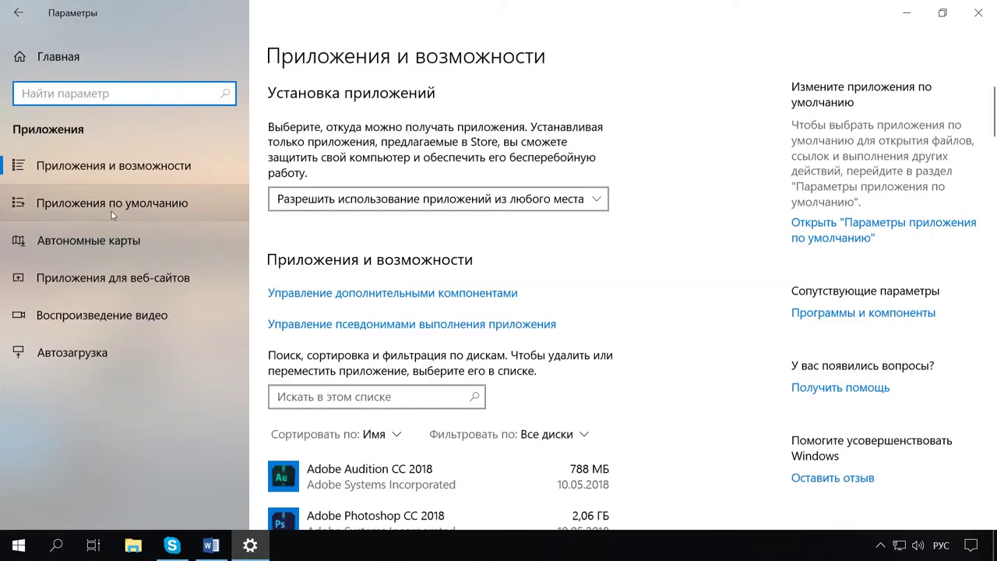
pyautogui.click(111, 211)
pyautogui.scroll(-2, 408, 352)
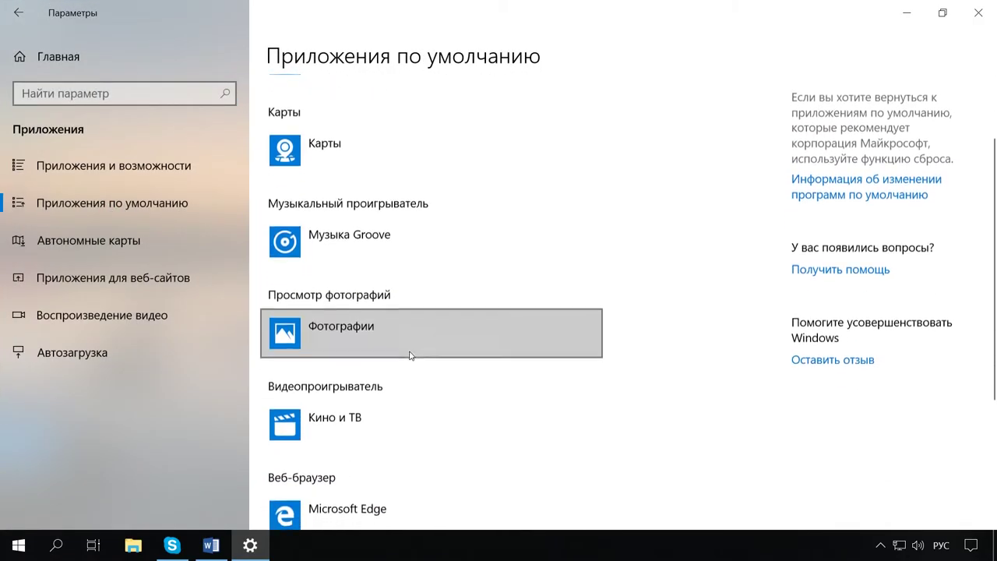
pyautogui.scroll(-1, 413, 358)
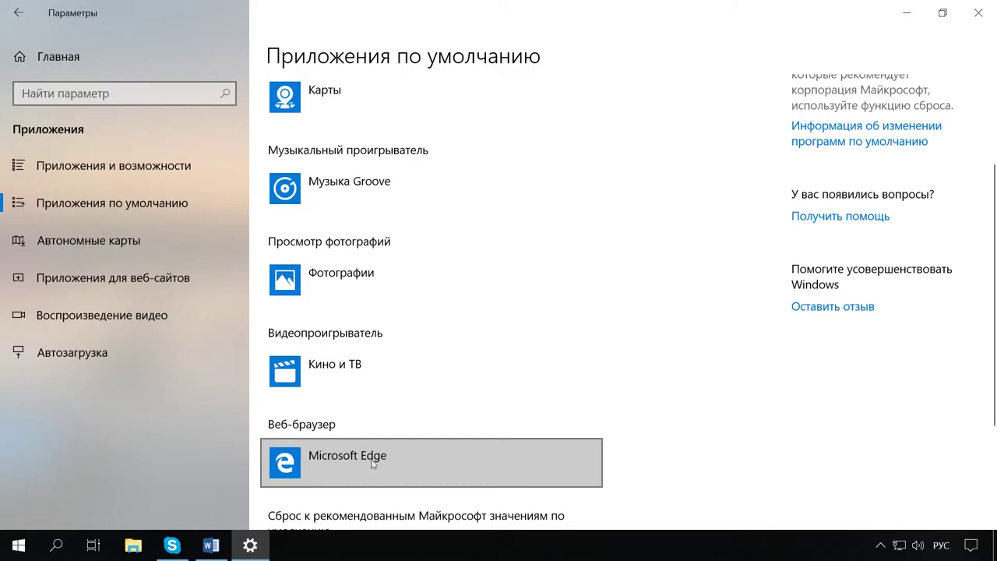
pyautogui.click(345, 463)
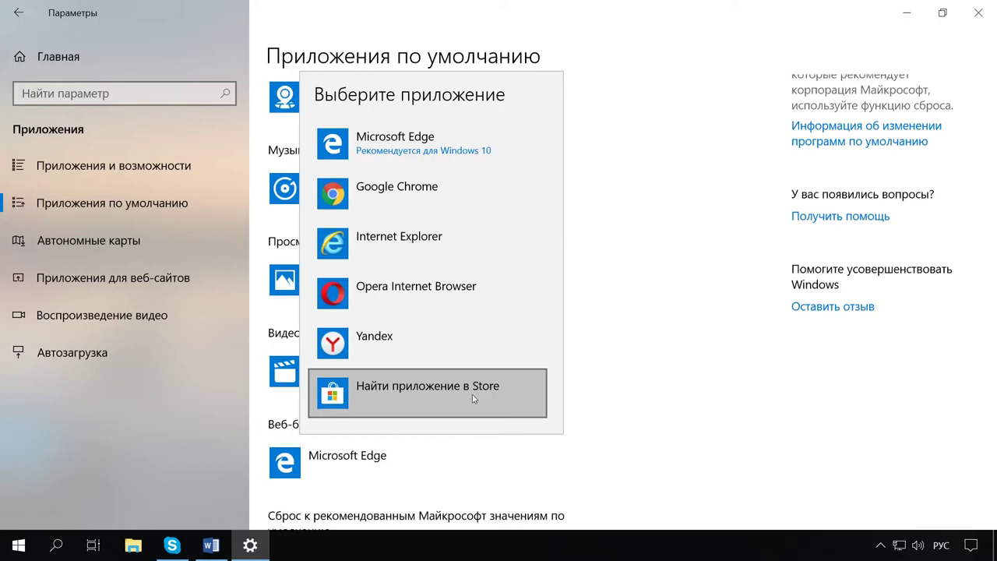
pyautogui.click(380, 193)
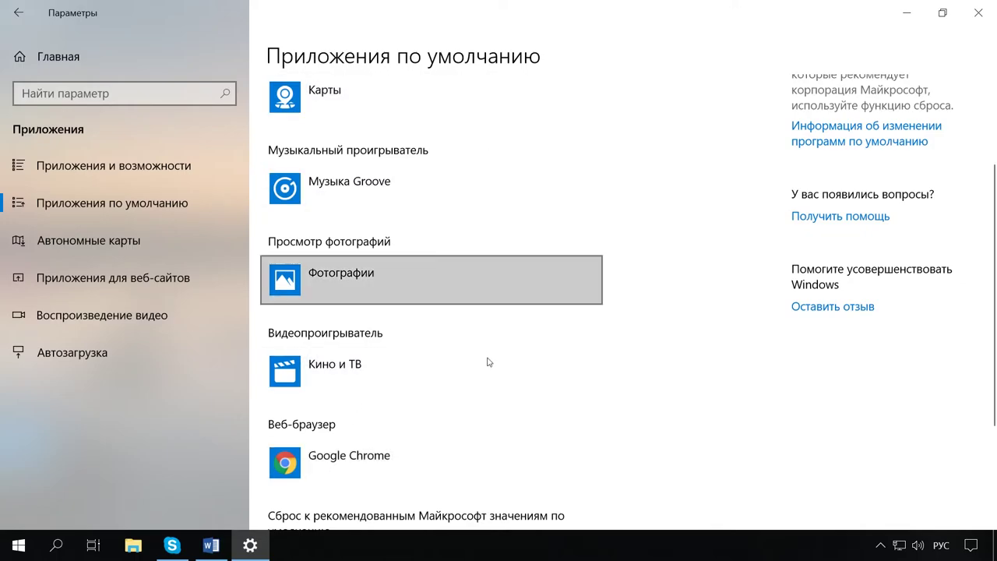
# Open the default app choices by protocol and assign Google Chrome to the FTP protocol.
pyautogui.scroll(-3, 473, 473)
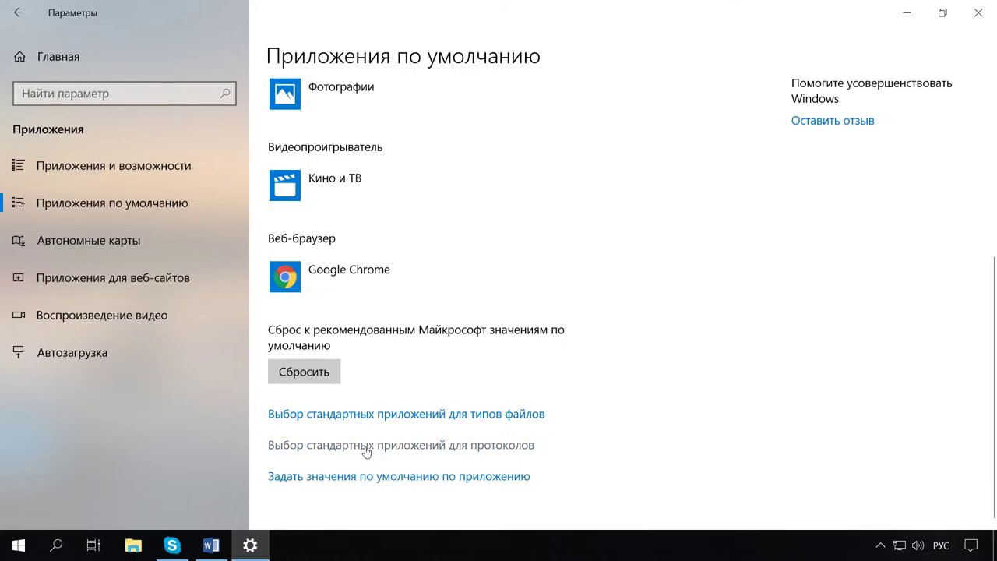
pyautogui.click(509, 451)
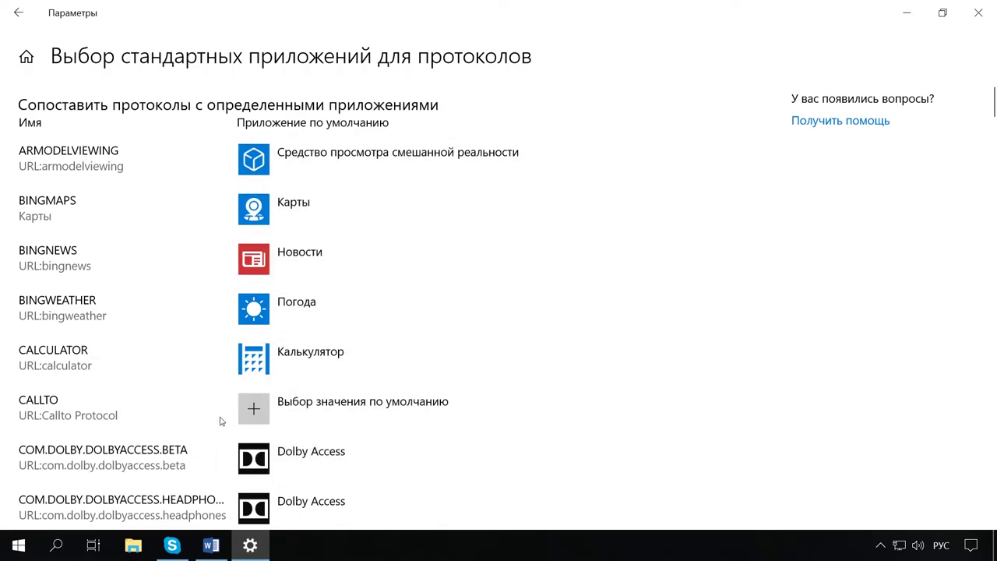
pyautogui.scroll(-3, 220, 424)
pyautogui.scroll(-6, 219, 429)
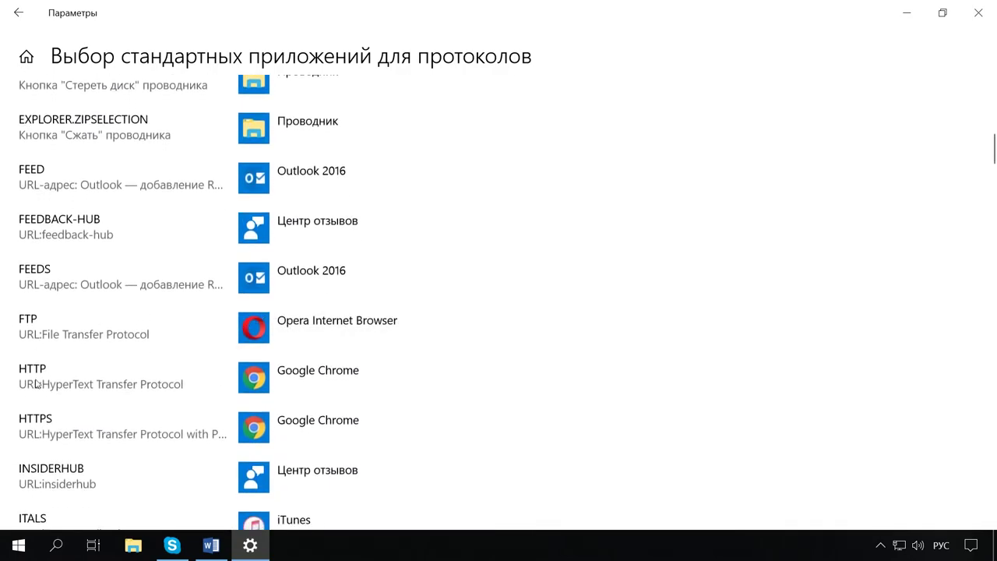
pyautogui.click(261, 323)
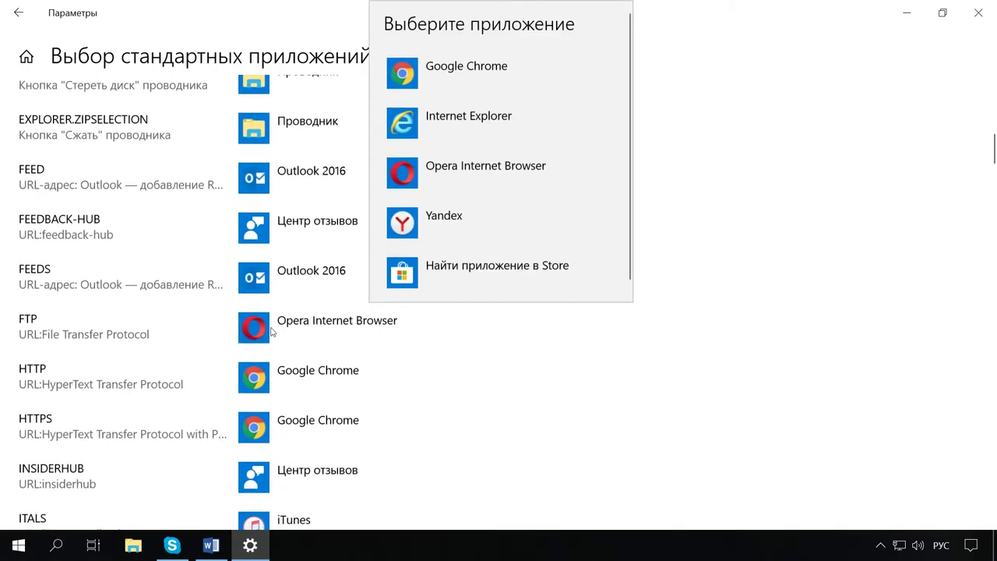
pyautogui.click(448, 83)
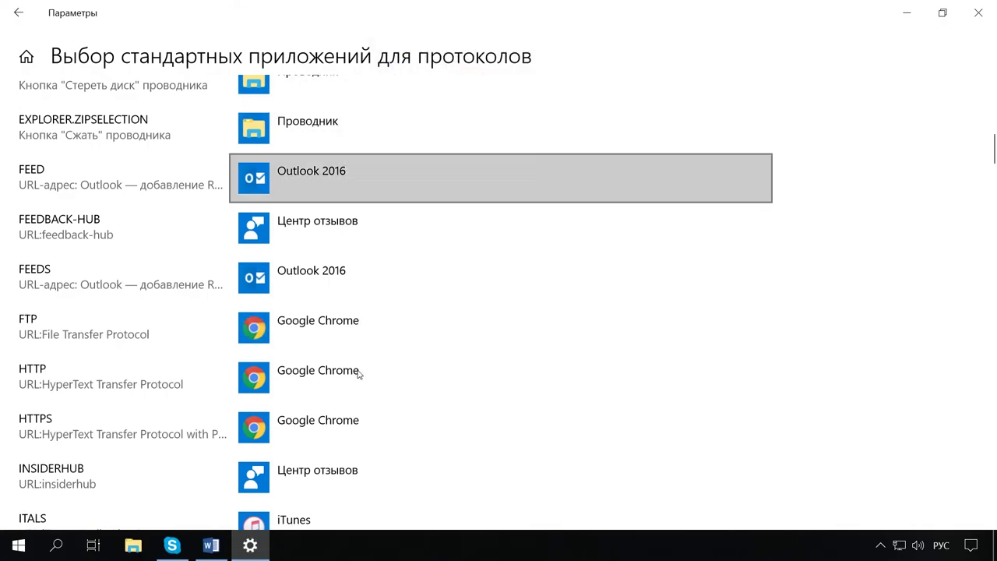
# Return to the default apps page and reset the default apps to the Microsoft-recommended values.
pyautogui.click(19, 12)
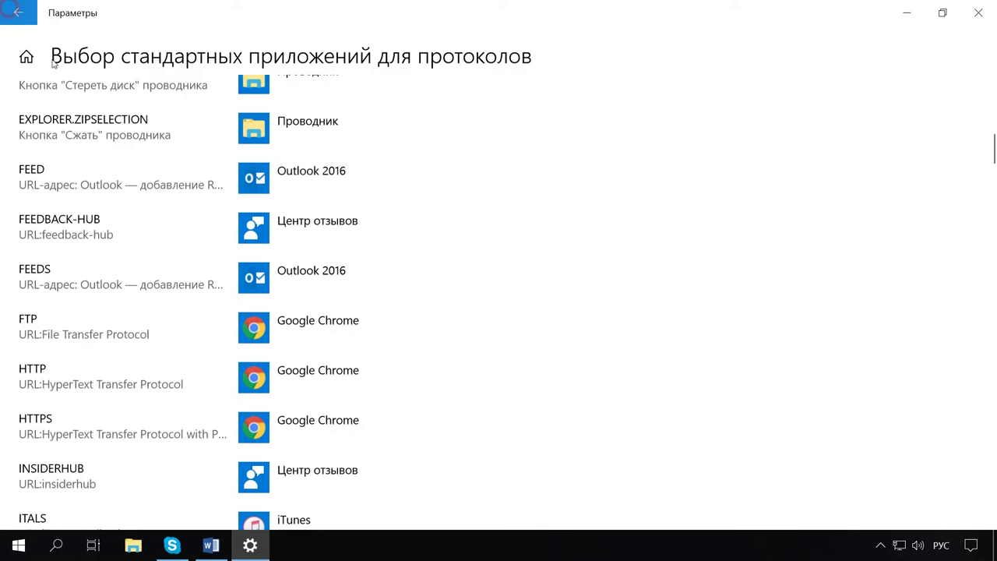
pyautogui.scroll(-4, 556, 363)
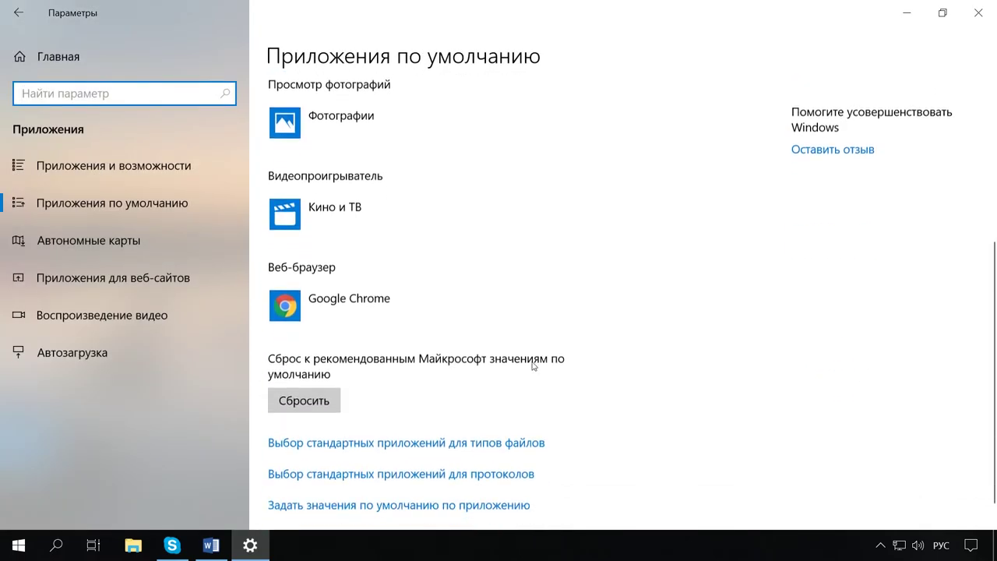
pyautogui.click(316, 406)
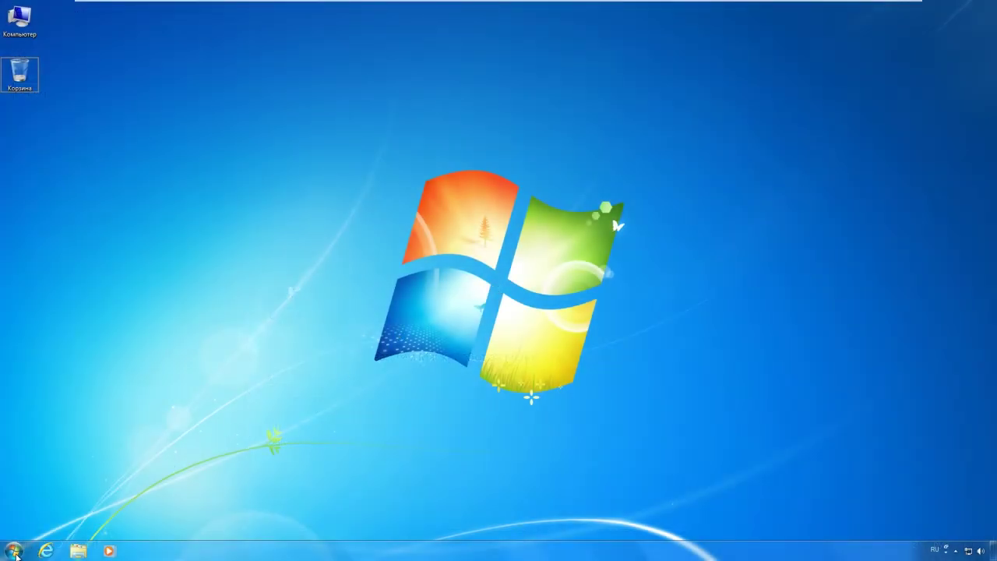
# On the Windows 7 desktop, open the Control Panel's default programs section and its list for setting default programs.
pyautogui.click(14, 551)
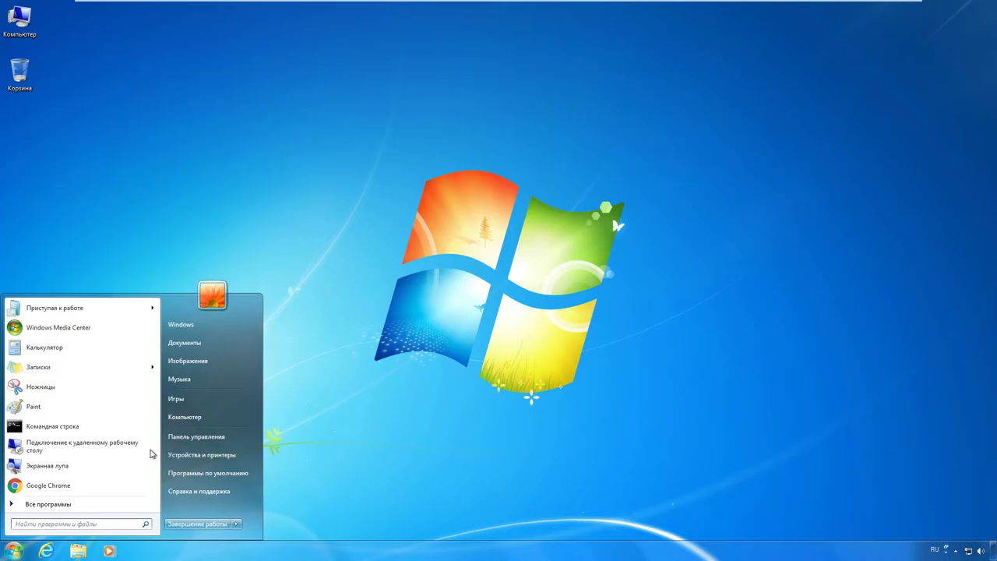
pyautogui.click(187, 440)
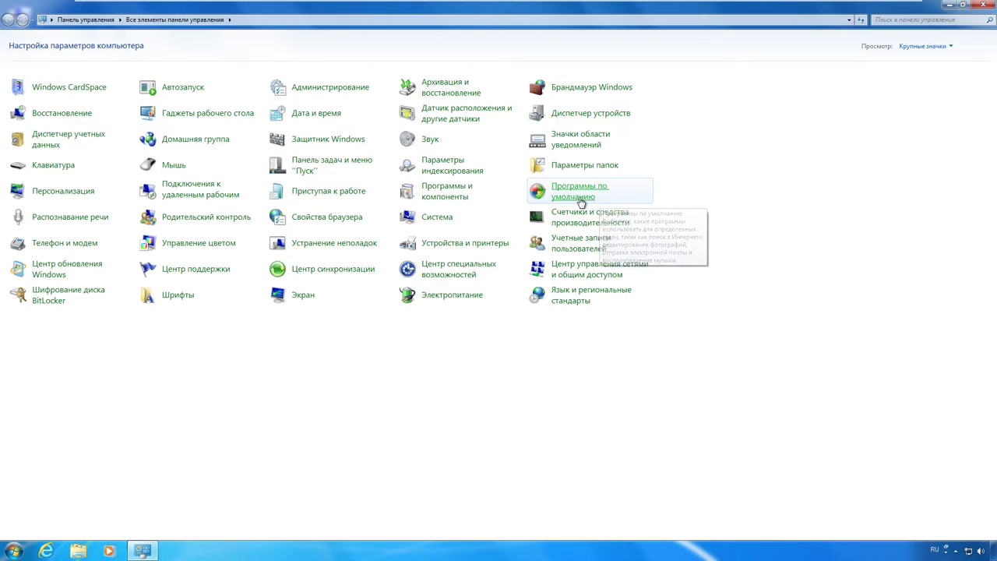
pyautogui.click(580, 201)
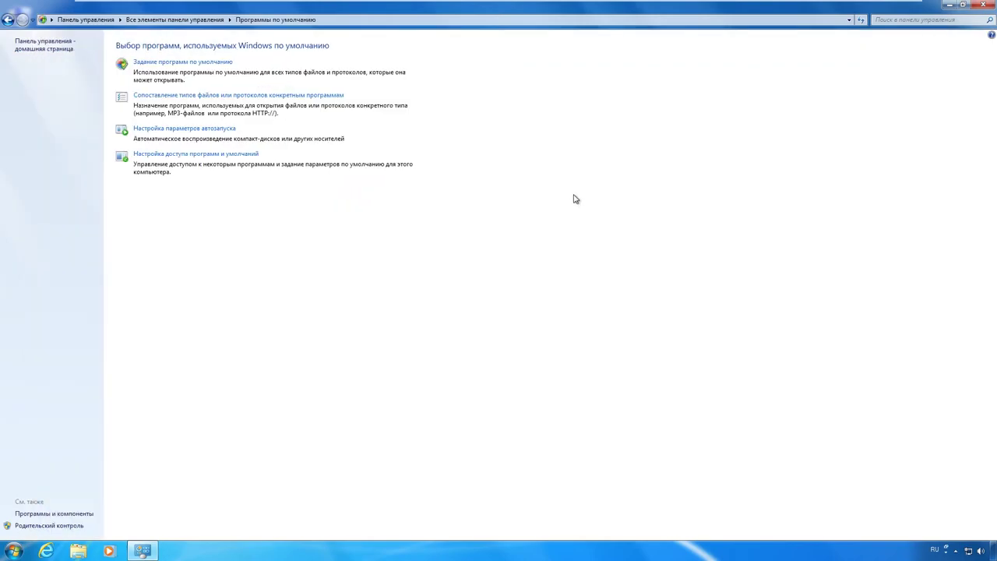
pyautogui.click(189, 67)
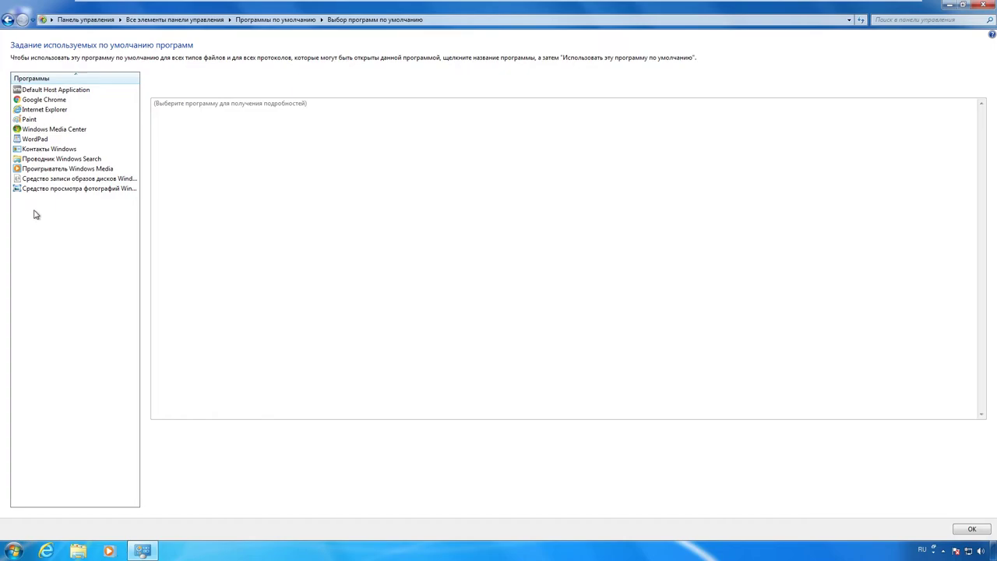
# Make Google Chrome a default program and save its associations for all listed file extensions and protocols.
pyautogui.click(55, 102)
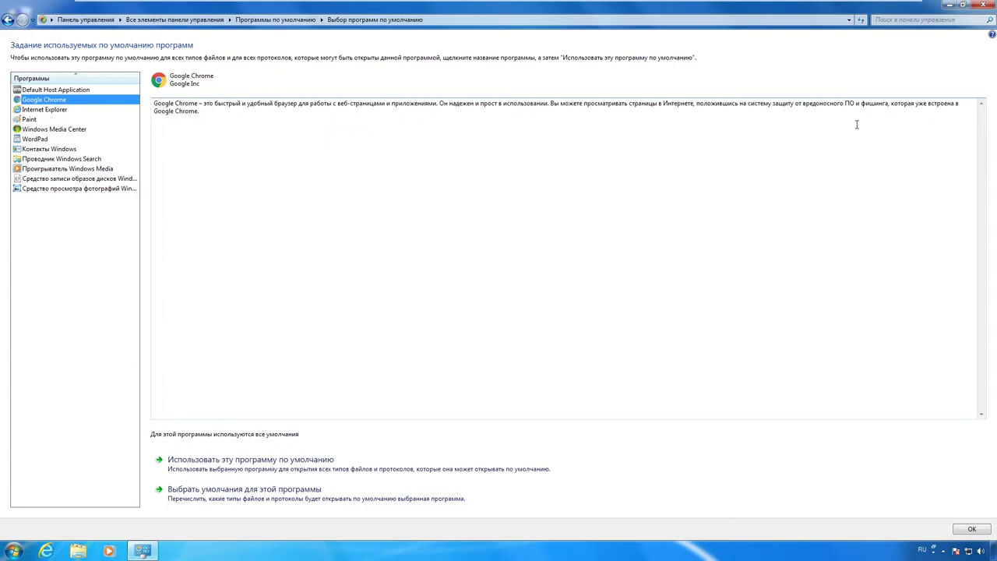
pyautogui.click(354, 466)
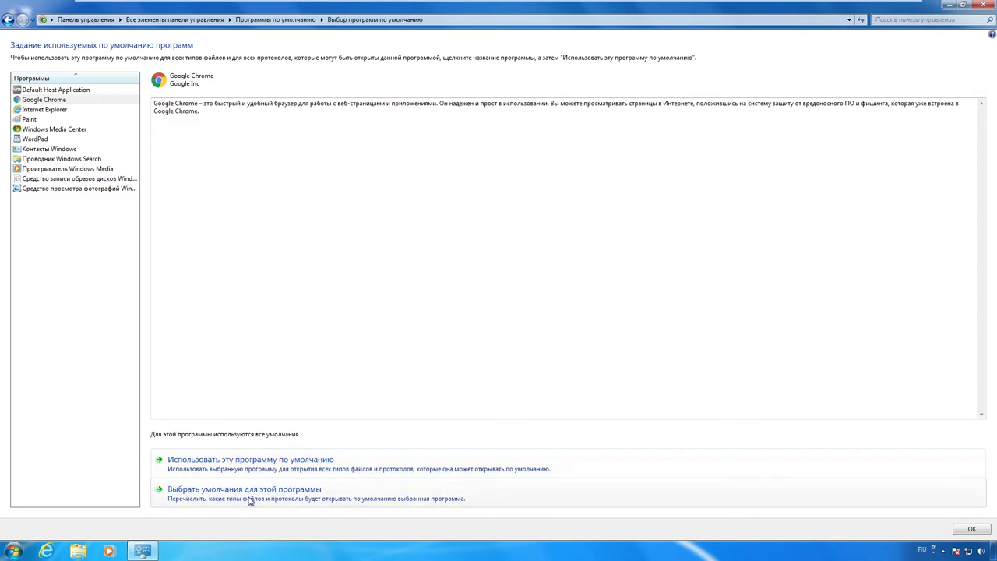
pyautogui.click(300, 498)
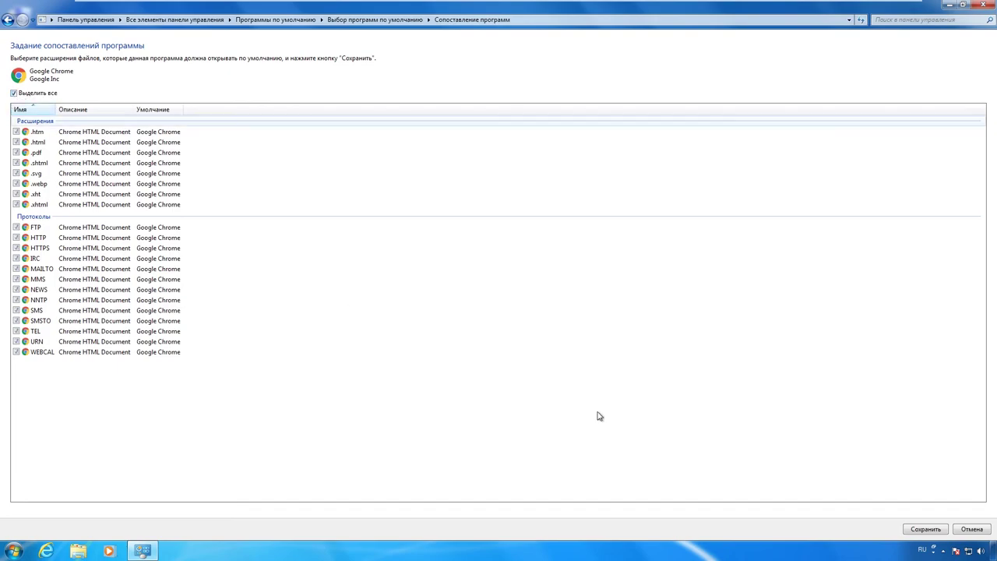
pyautogui.click(926, 529)
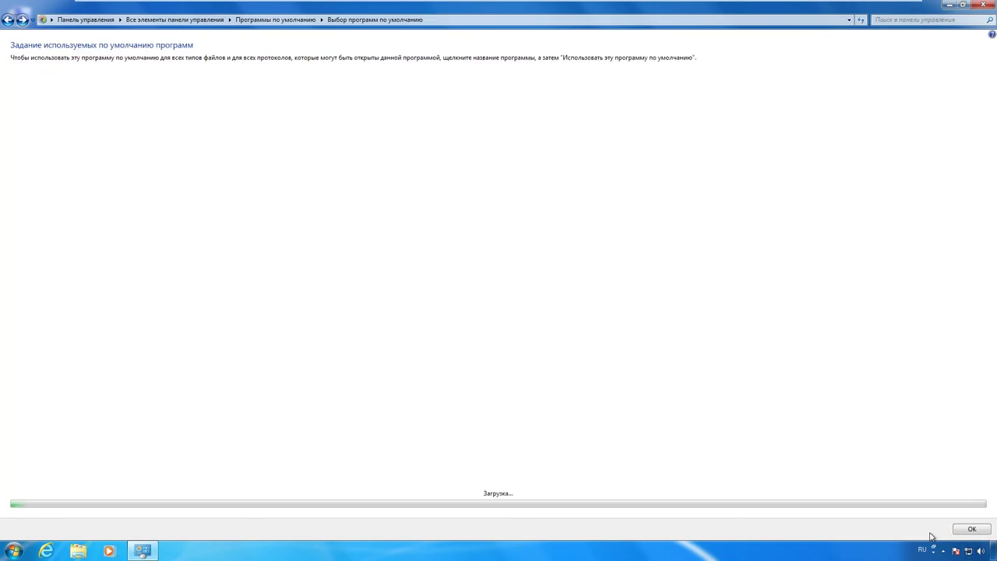